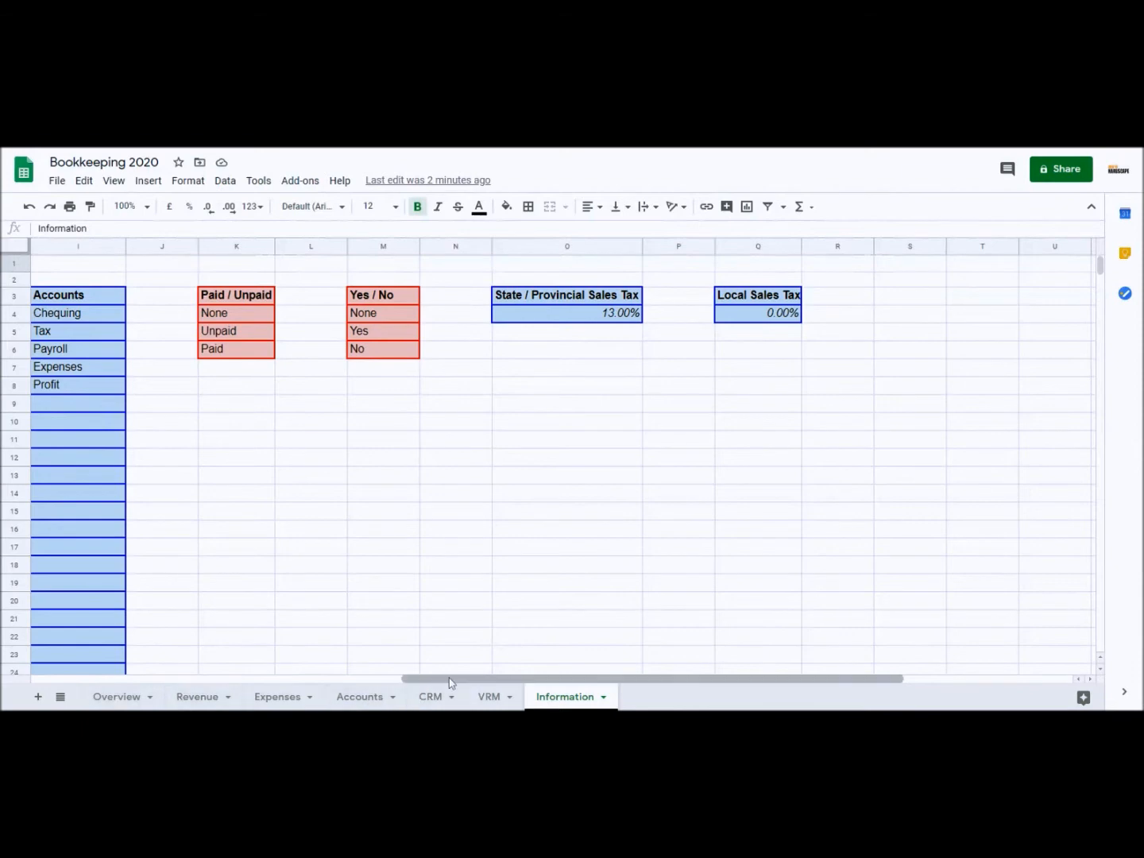
- On the Revenue sheet, enter the date 18/08/2020 for entry 009 and set its job name to Add
left_click_drag(455, 684, 78, 677)
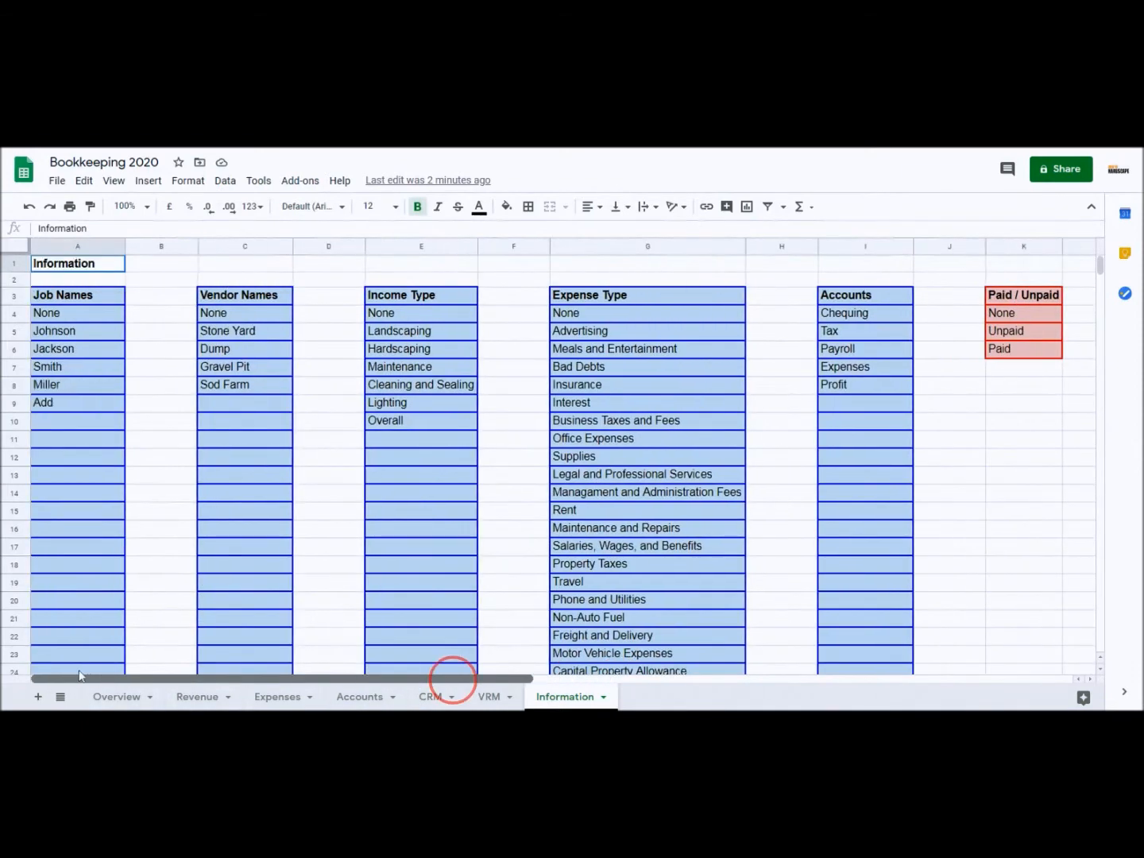
left_click(52, 407)
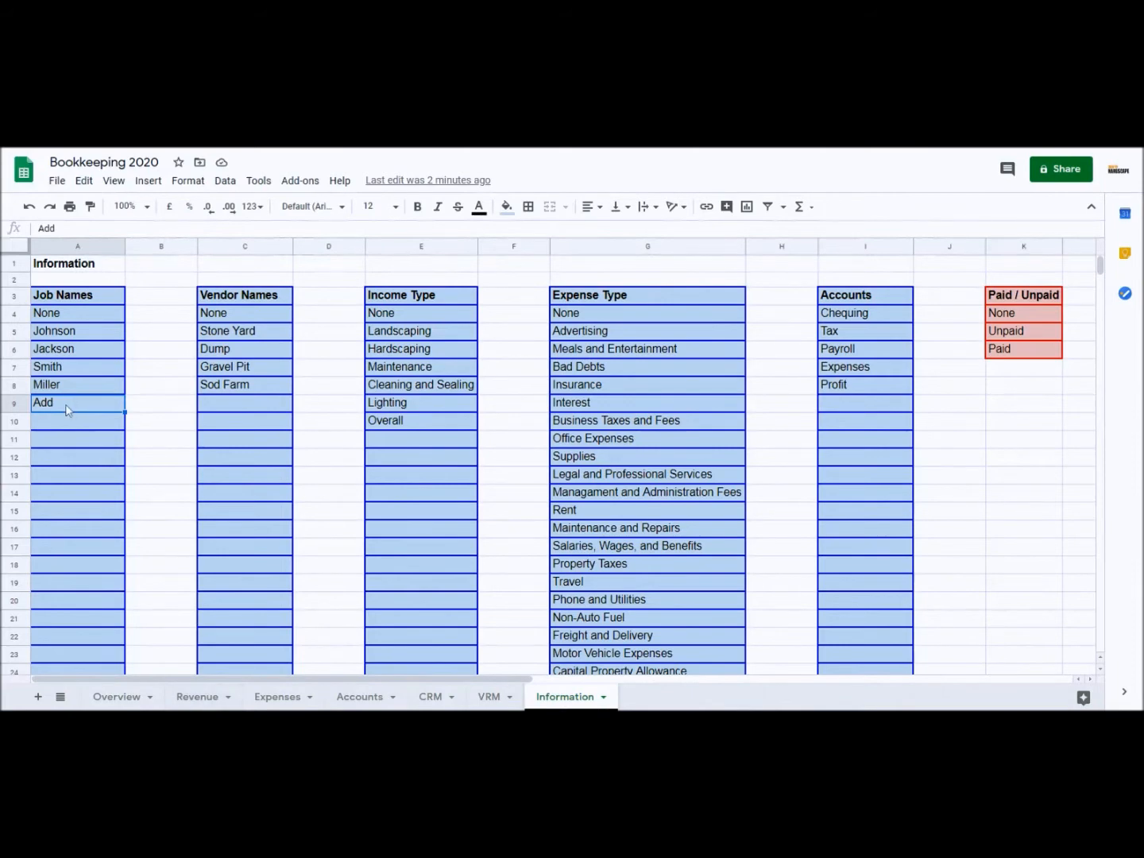
left_click(199, 697)
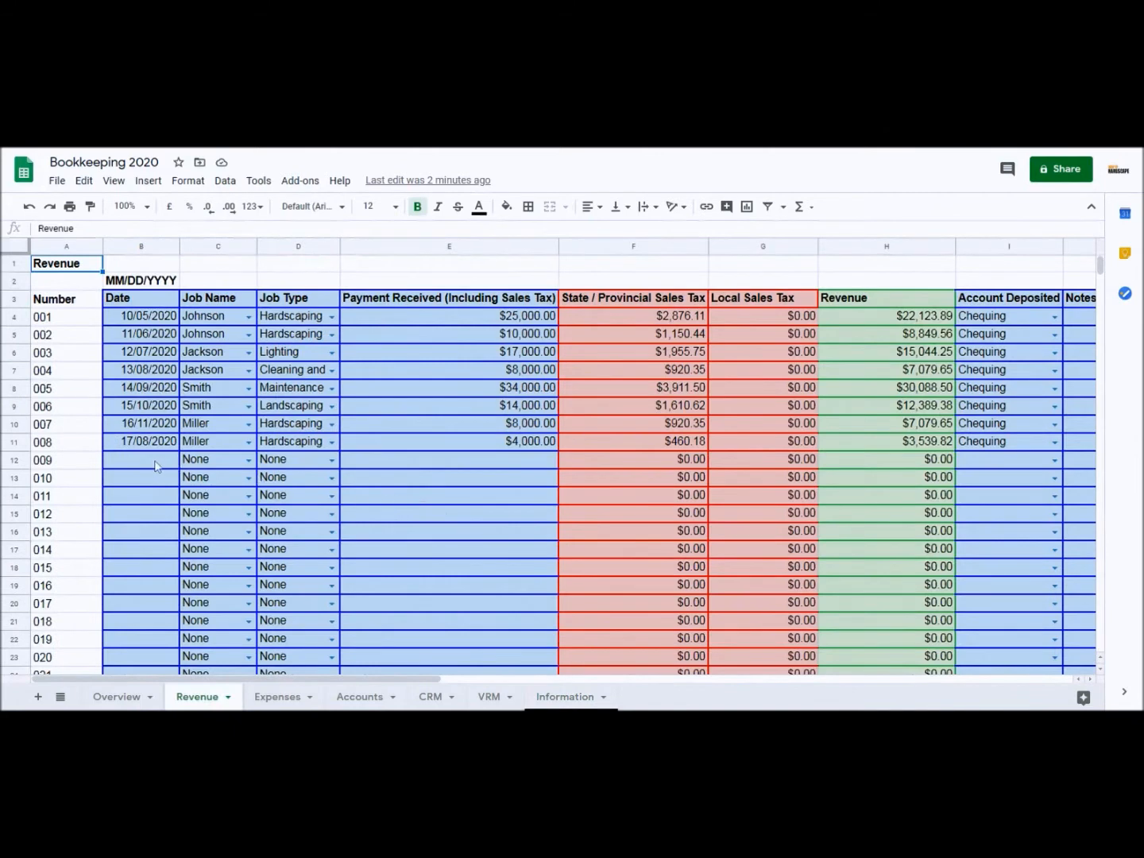
left_click(155, 467)
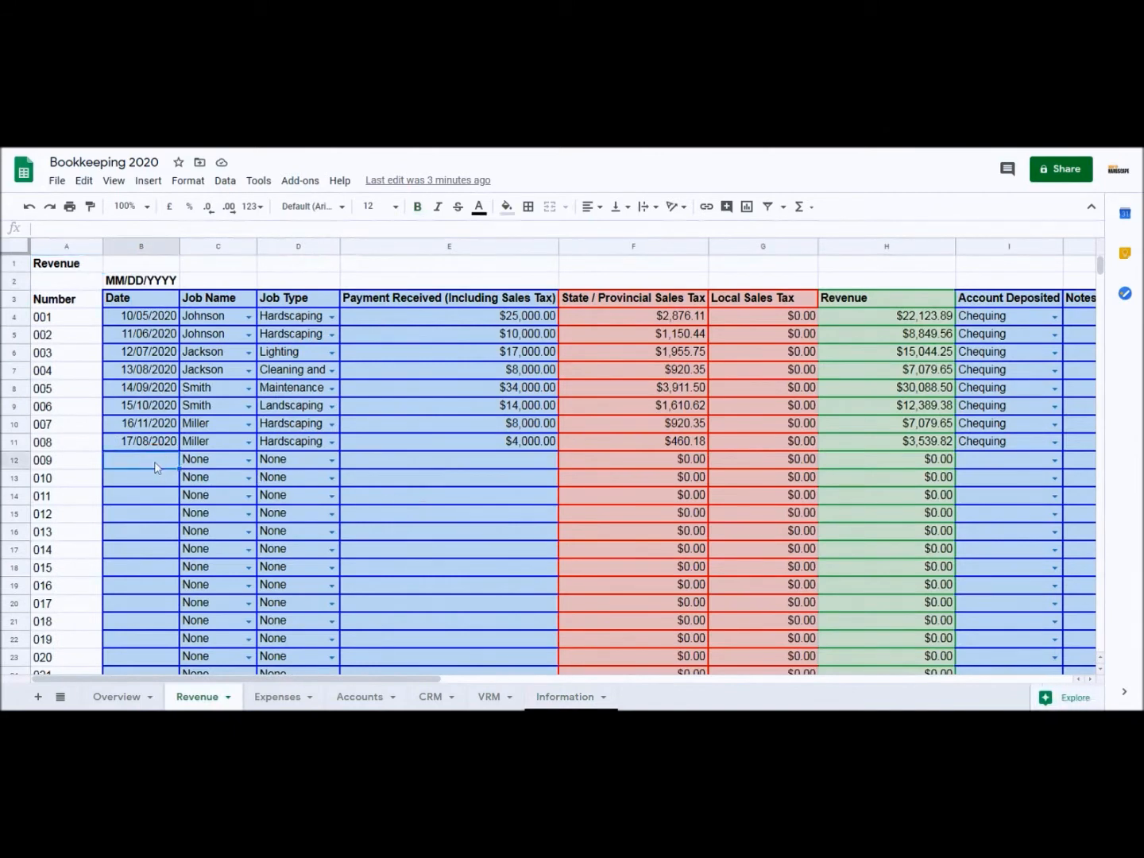
type("18/08/2020")
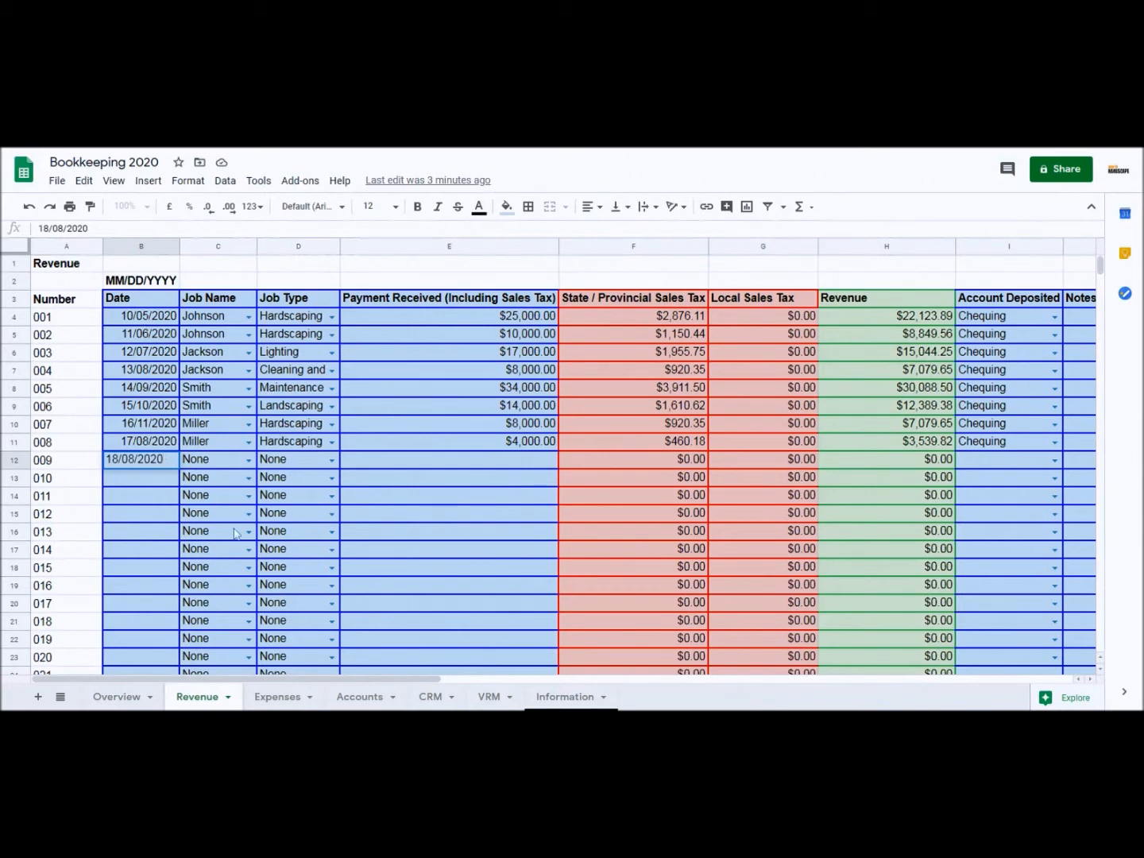
left_click(248, 462)
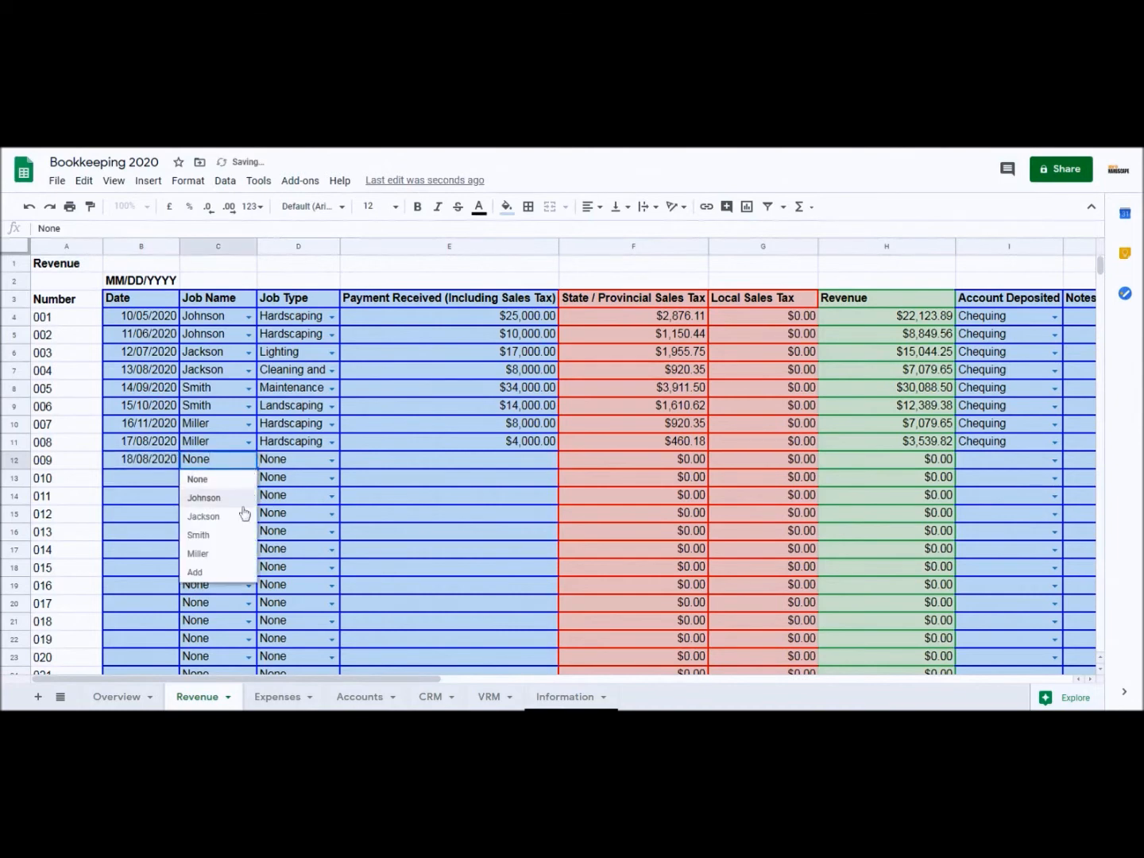
left_click(211, 574)
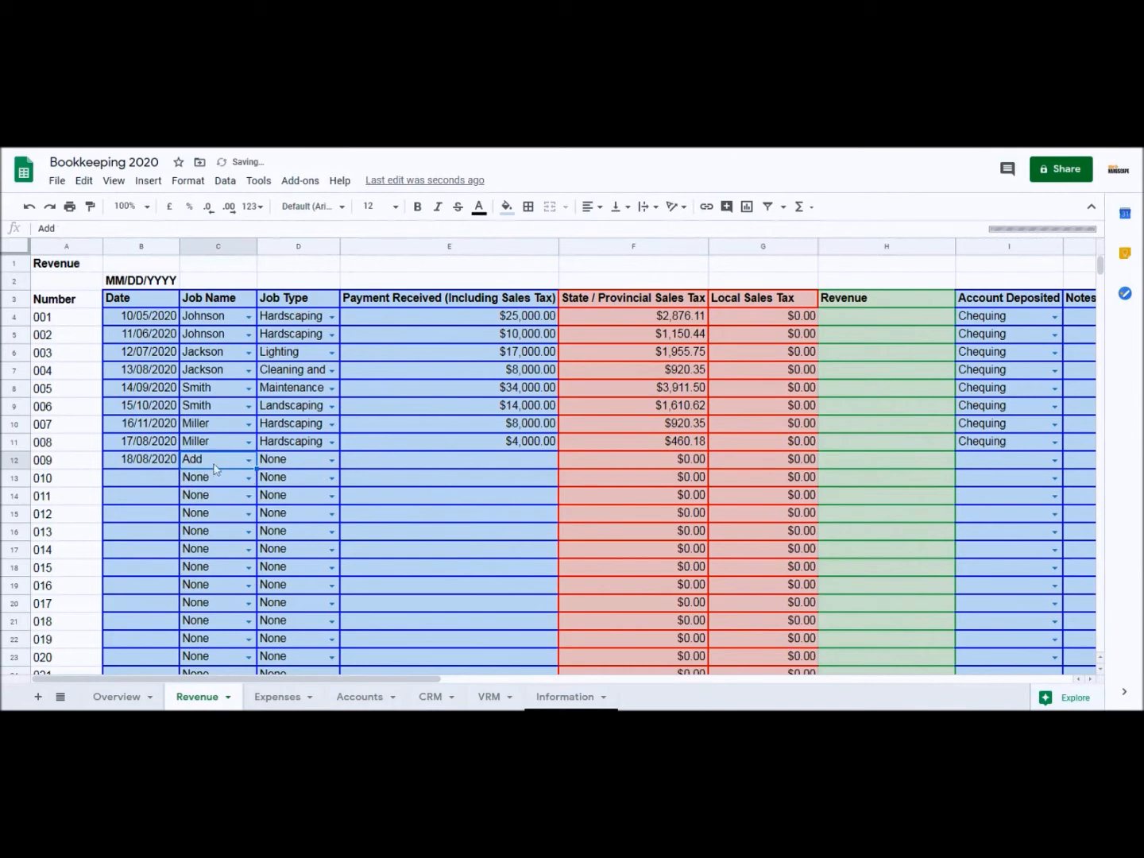
- Set the job type of revenue entry 009 to Landscaping and enter a payment received of 10000
left_click(333, 461)
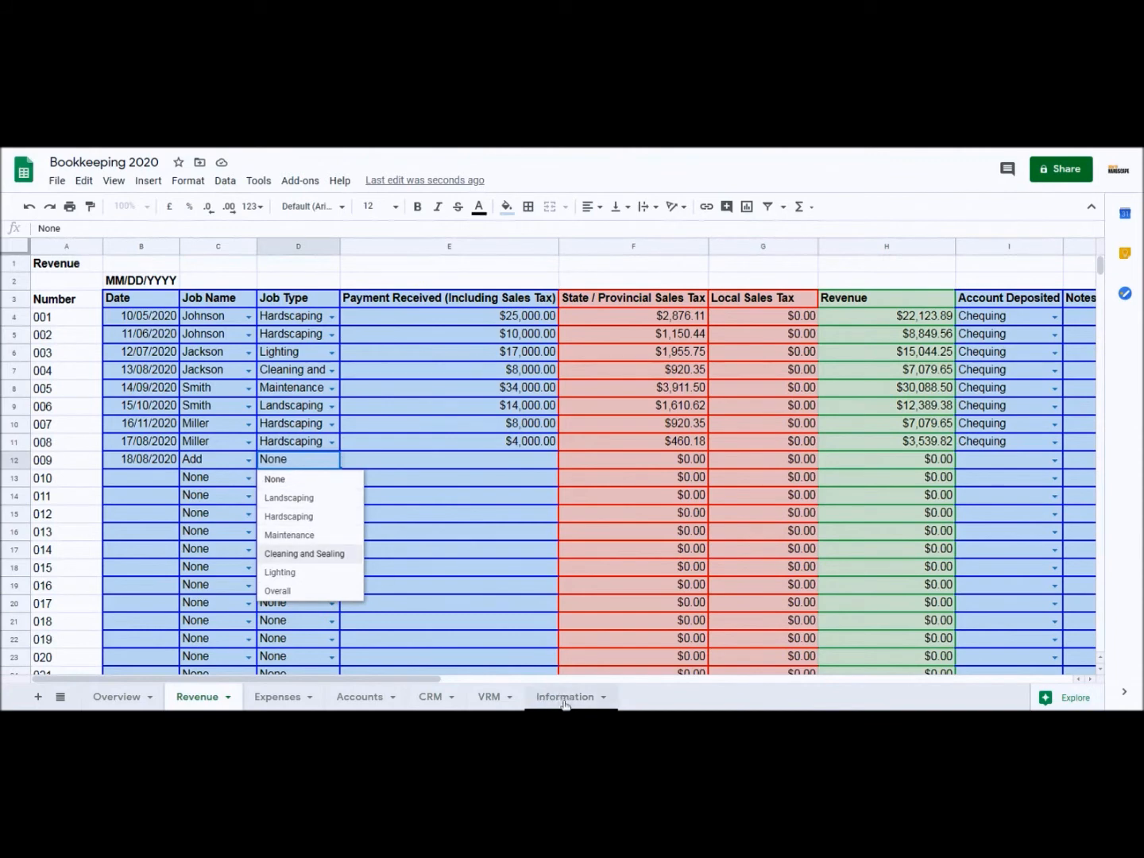
left_click(293, 499)
left_click(496, 464)
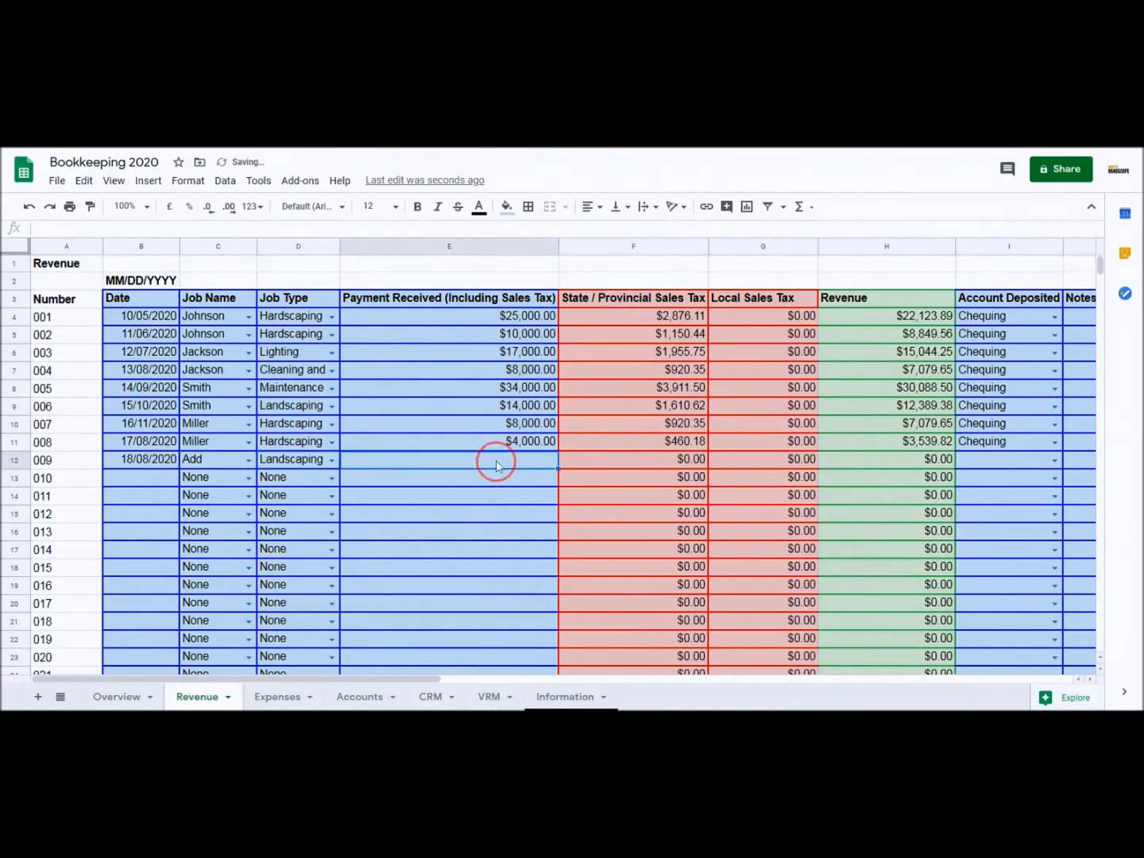
type("10,000")
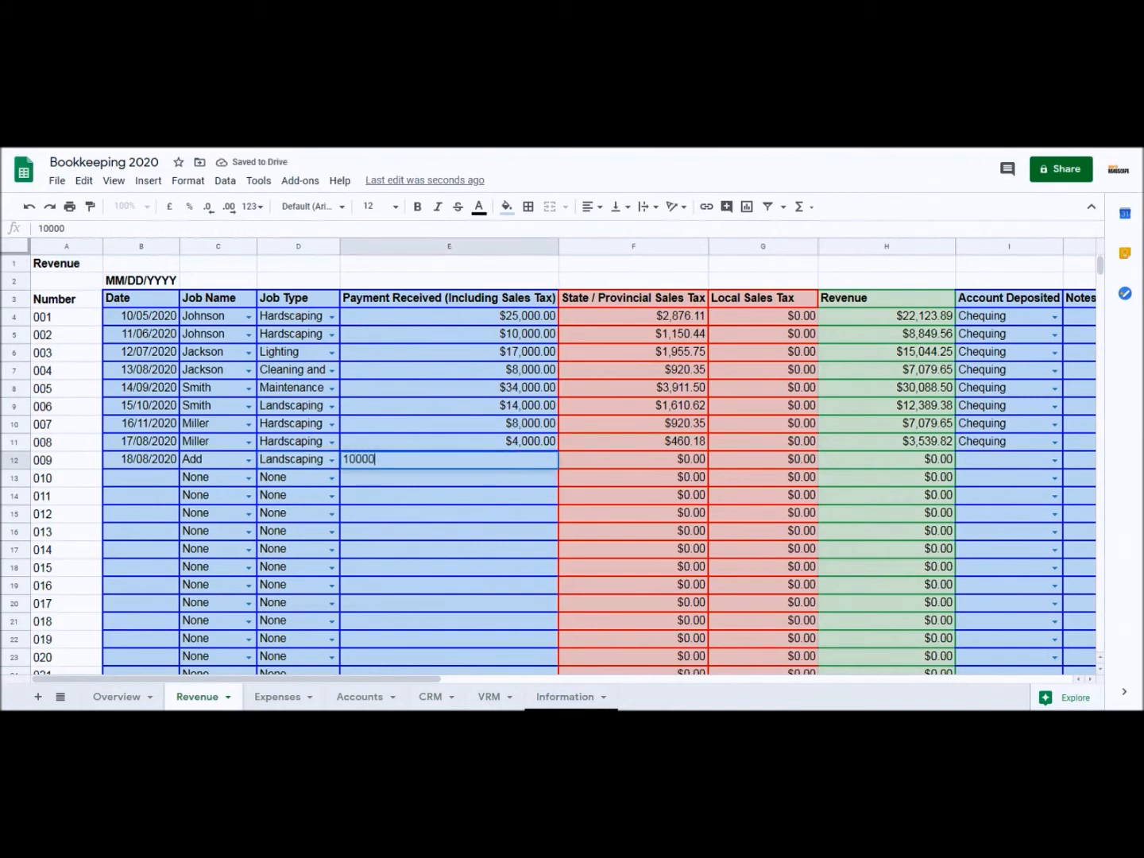
key("Return")
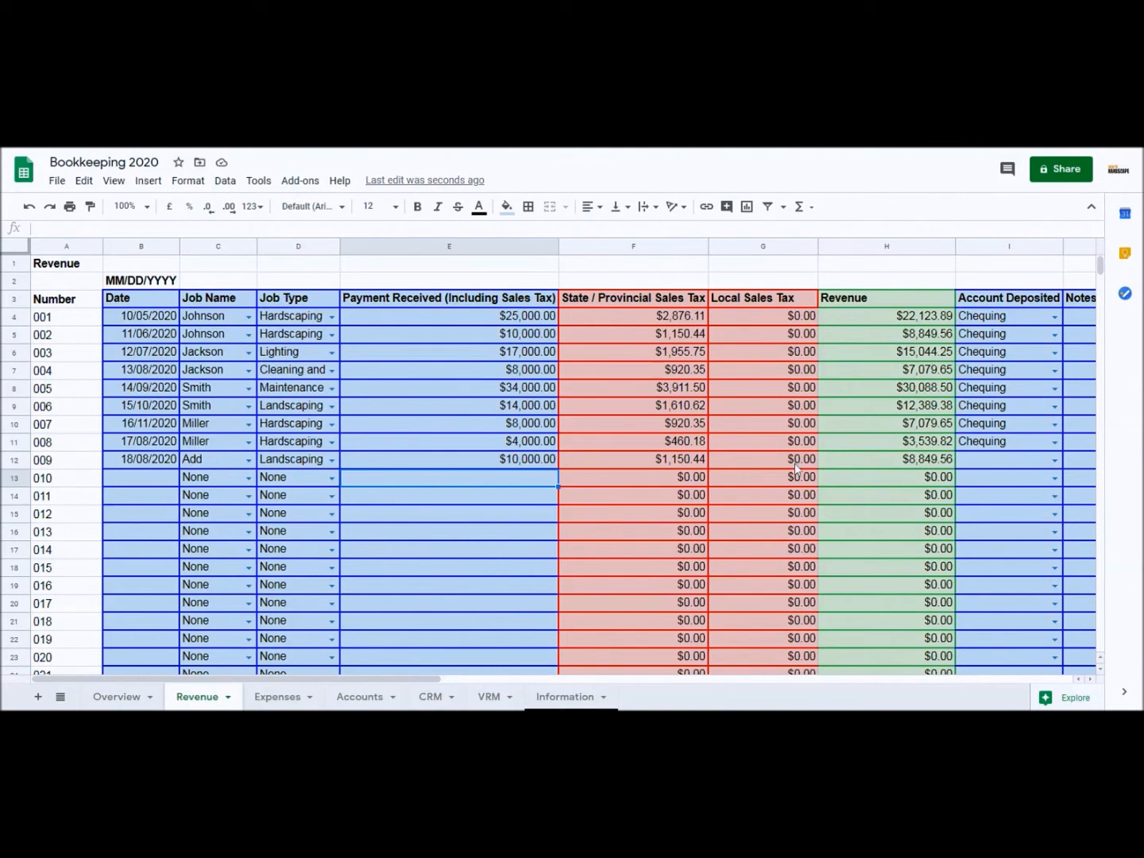
- Set the account deposited for revenue entry 009 to Chequing after a look at the Accounts sheet
left_click(909, 461)
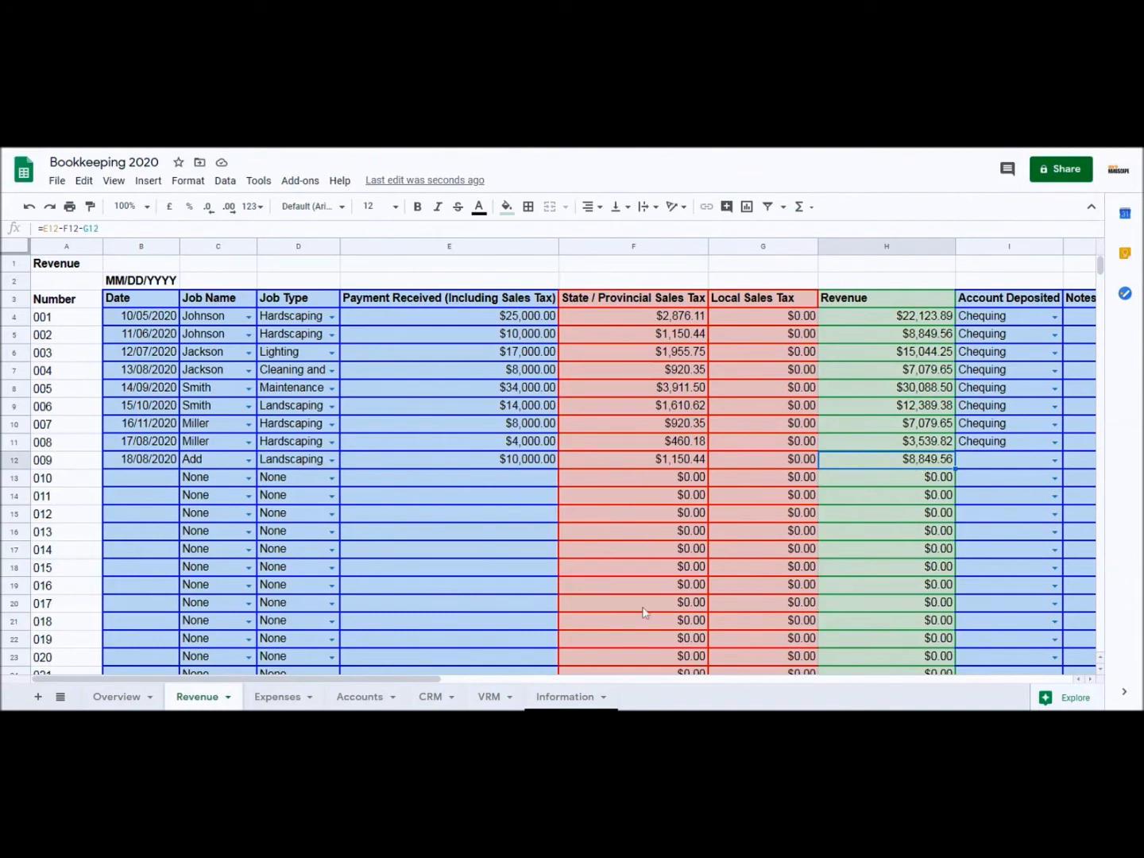
left_click_drag(416, 681, 494, 681)
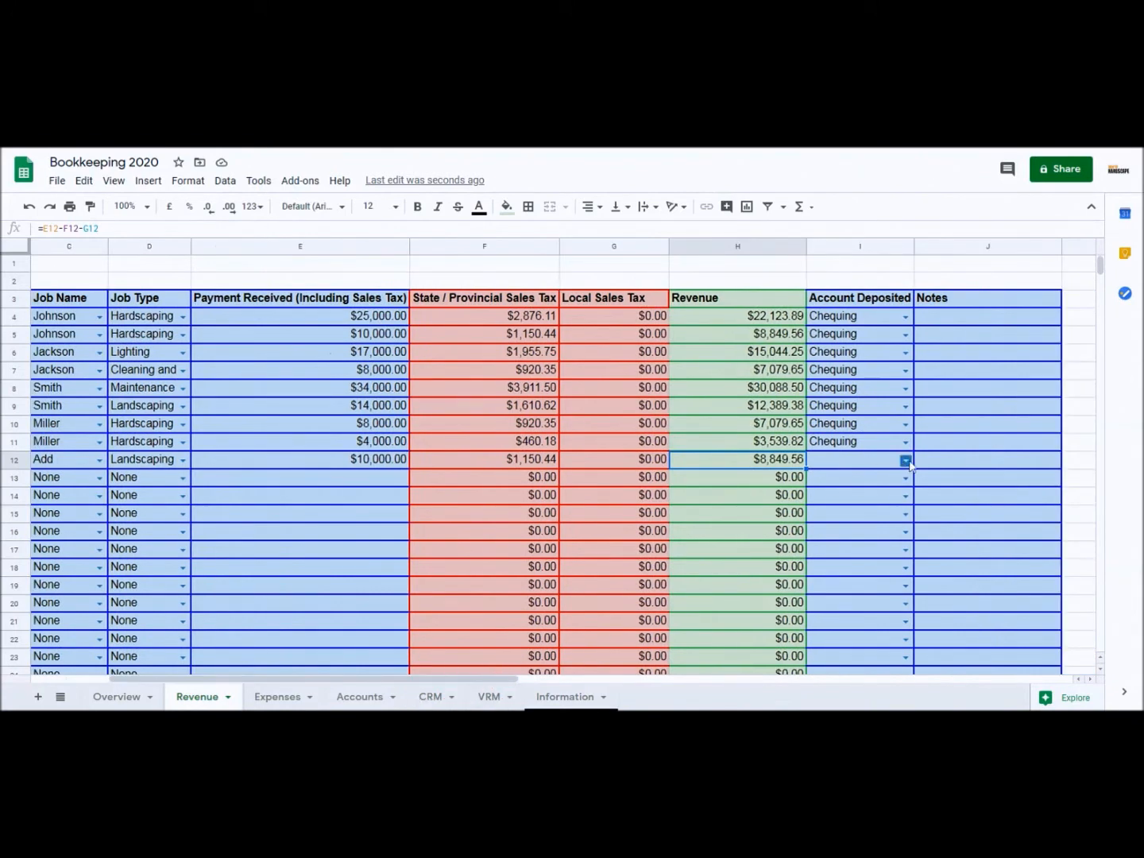
left_click(362, 697)
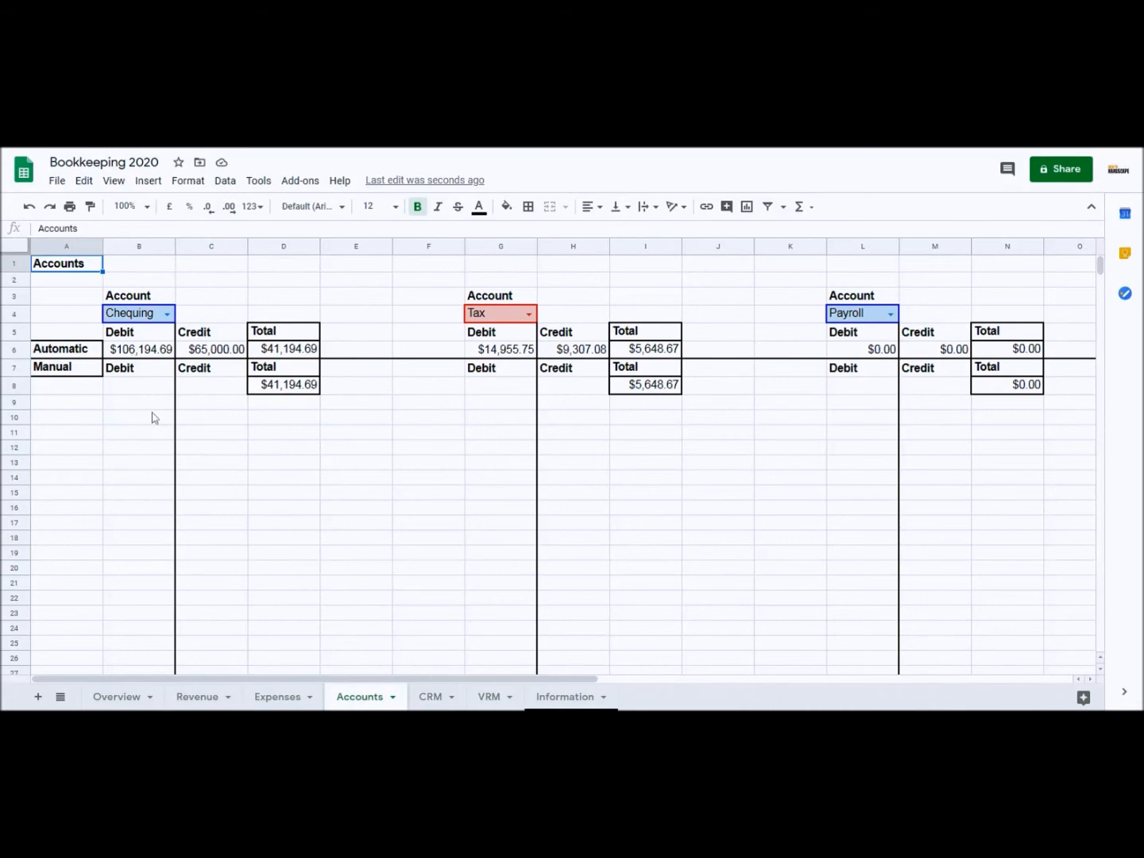
left_click(204, 697)
left_click(906, 467)
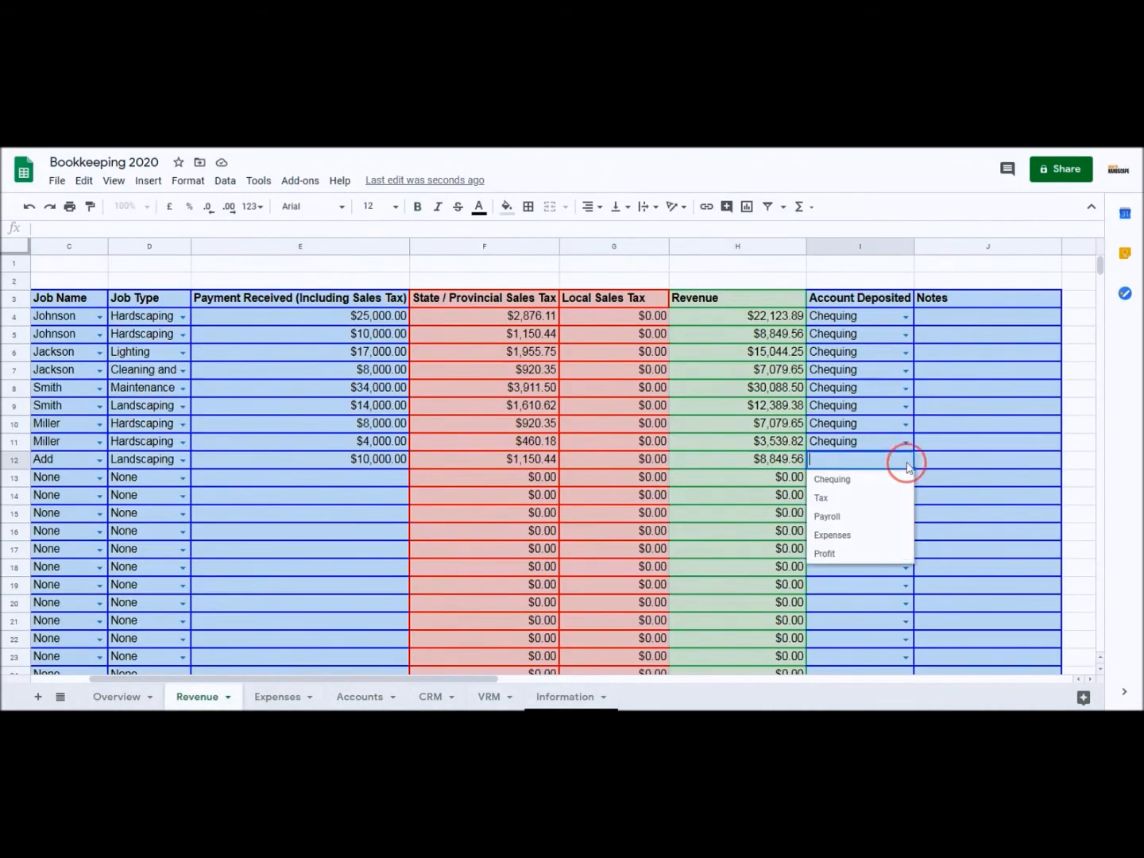
left_click(880, 482)
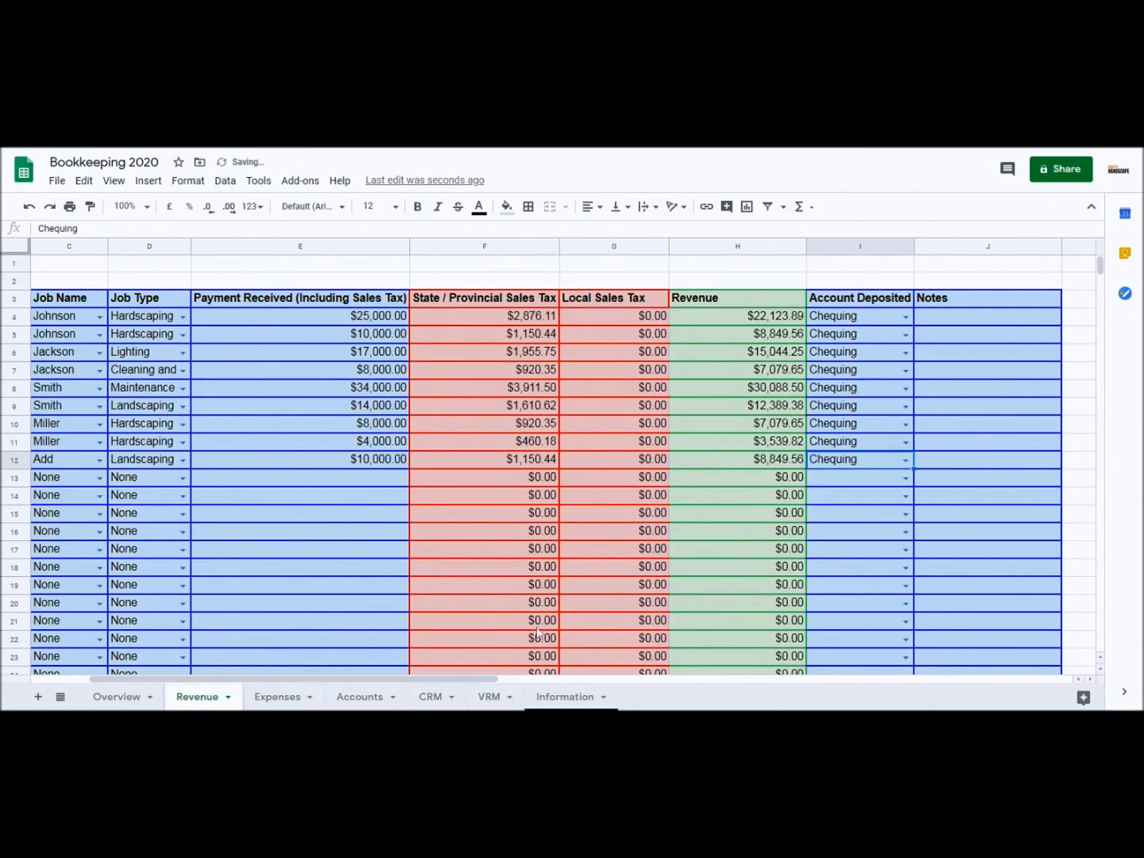
- Review the Chequing, Tax, Payroll, Expenses and Profit account blocks on the Accounts sheet
left_click(359, 697)
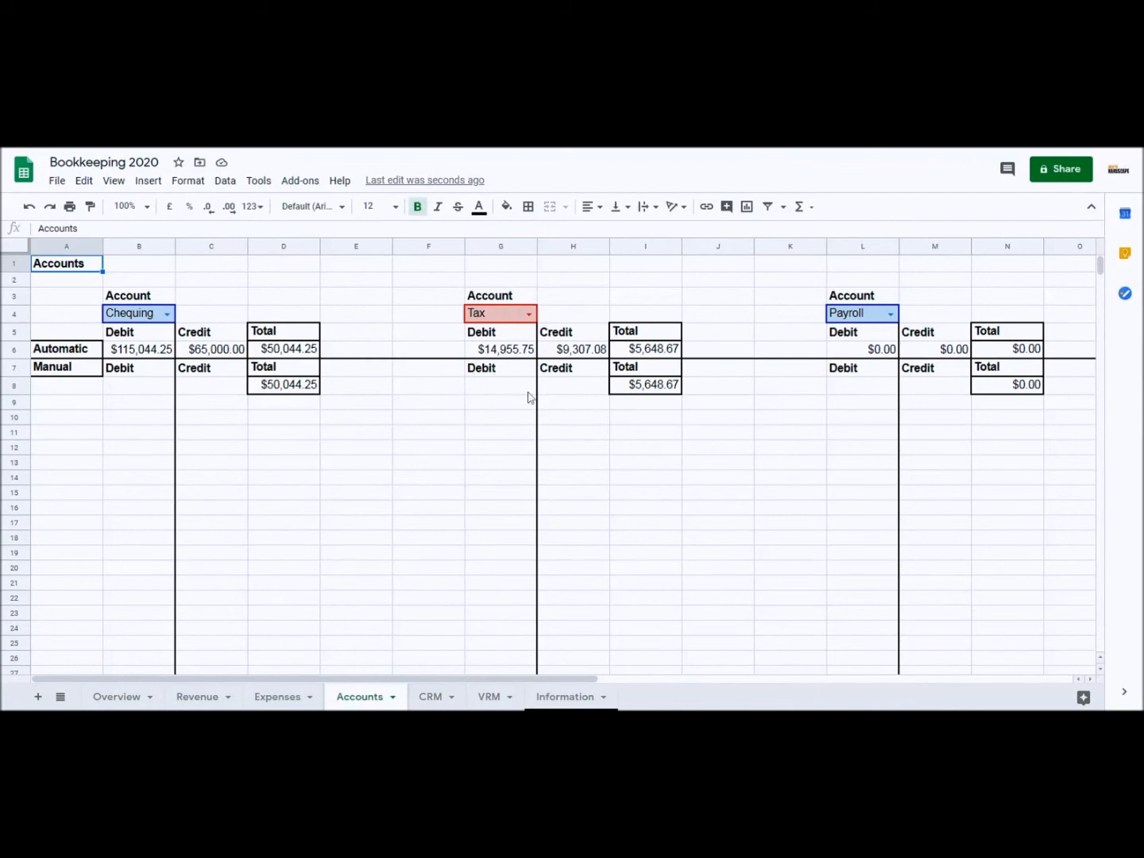
left_click_drag(561, 680, 614, 680)
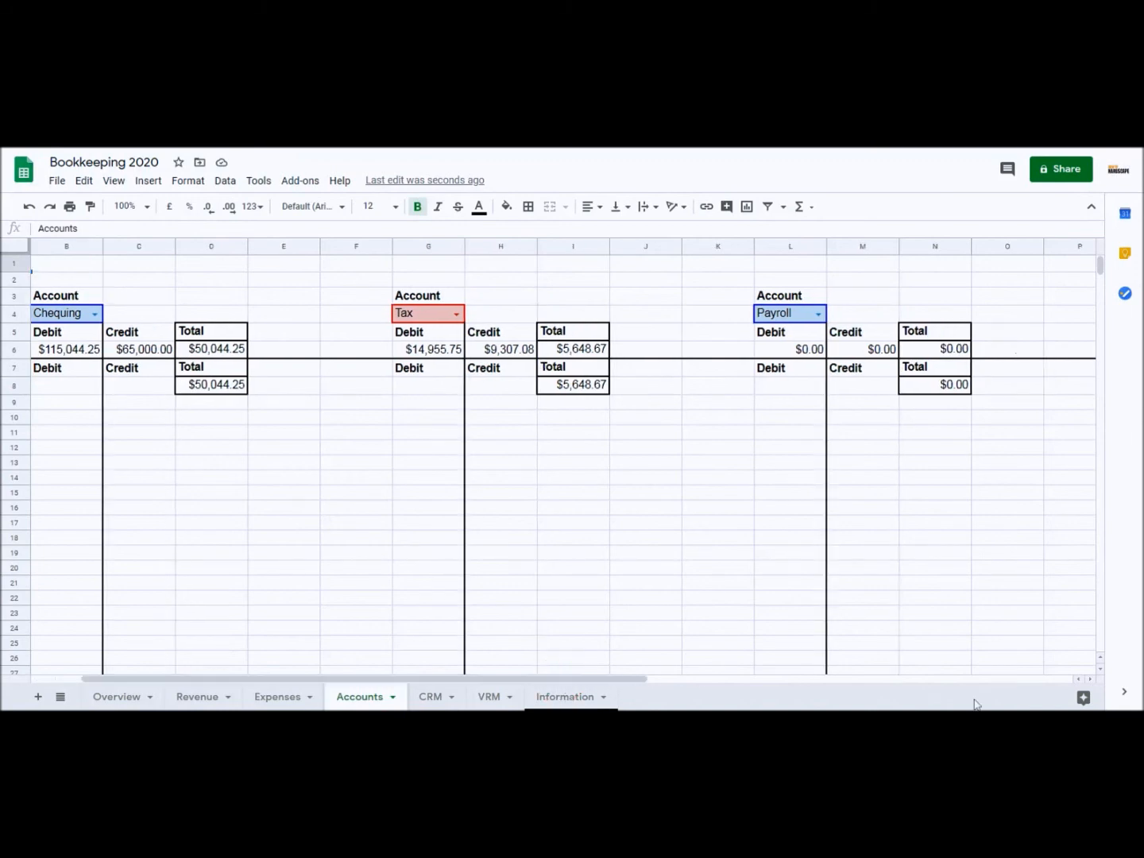
left_click(1091, 680)
left_click(1091, 680)
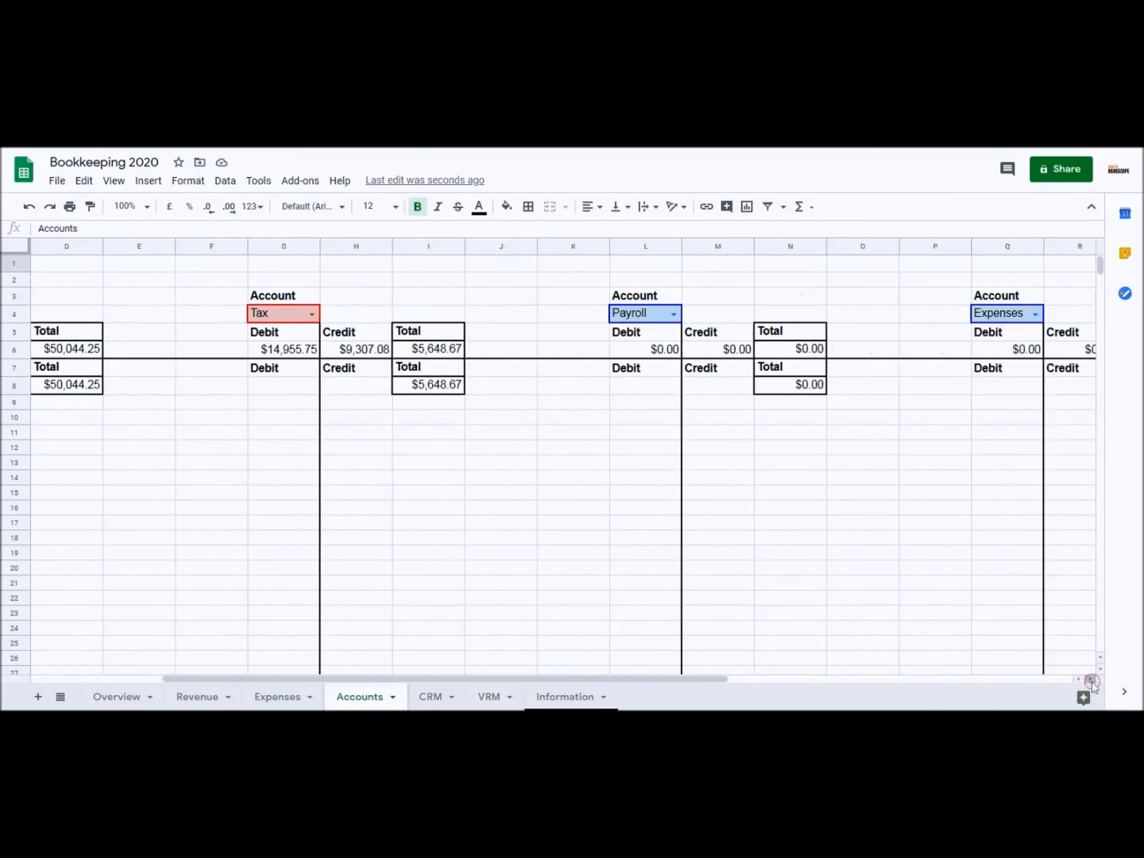
left_click(1091, 680)
left_click(1091, 680)
left_click(1091, 680)
left_click(1091, 680)
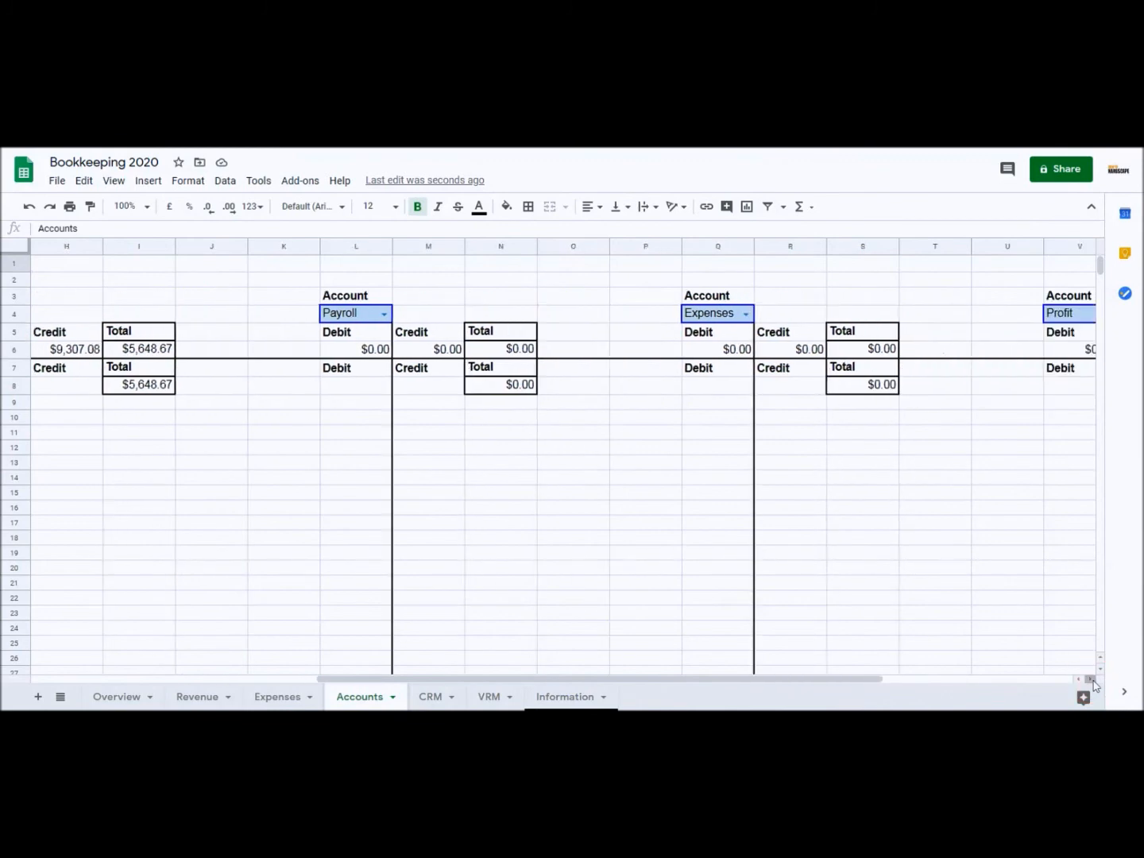
left_click(1091, 680)
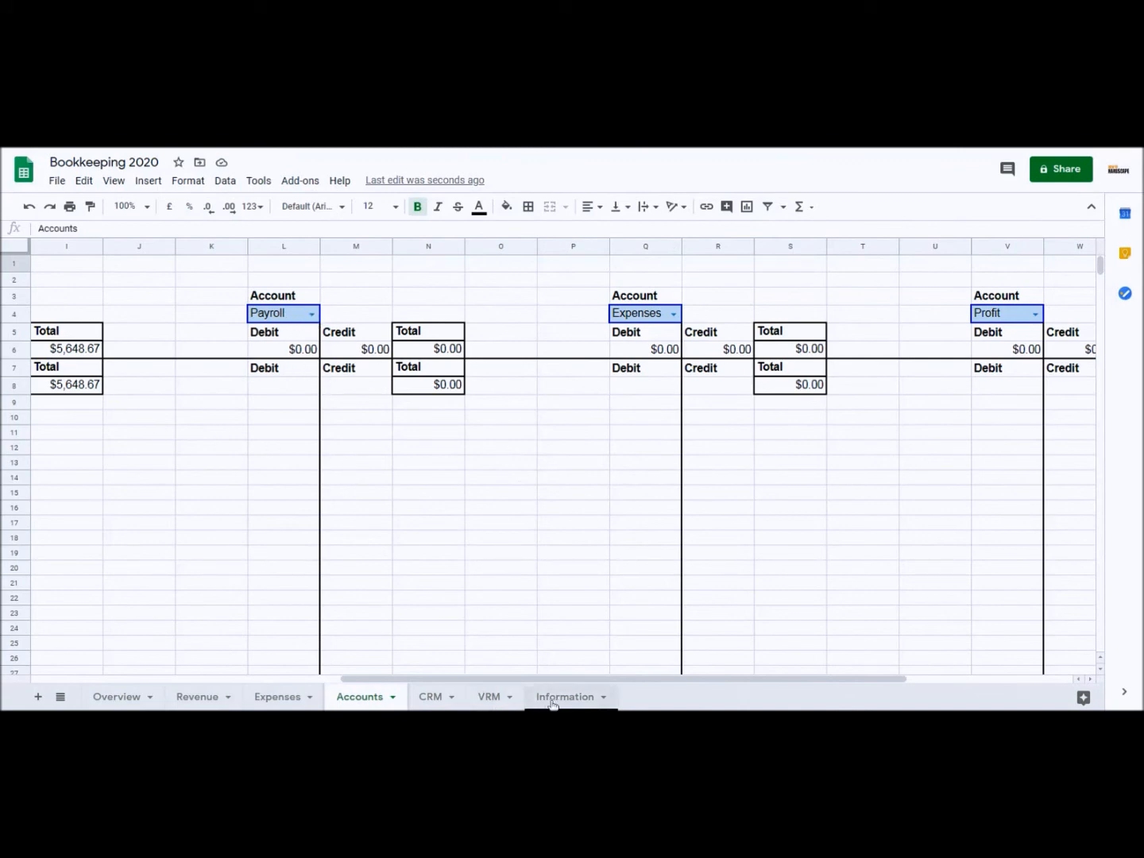
- Check the account choices offered for the Payroll block and inspect the formula behind Chequing's automatic debit
left_click(311, 314)
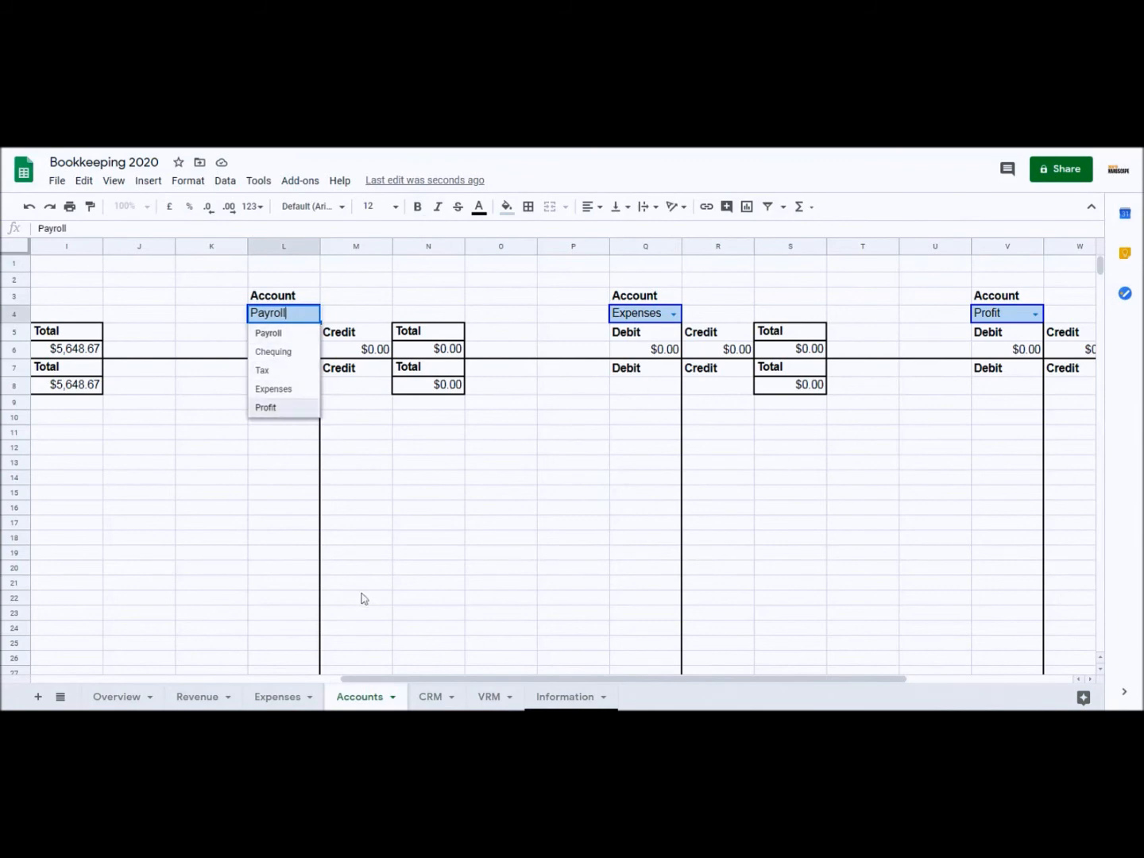
left_click_drag(411, 681, 91, 660)
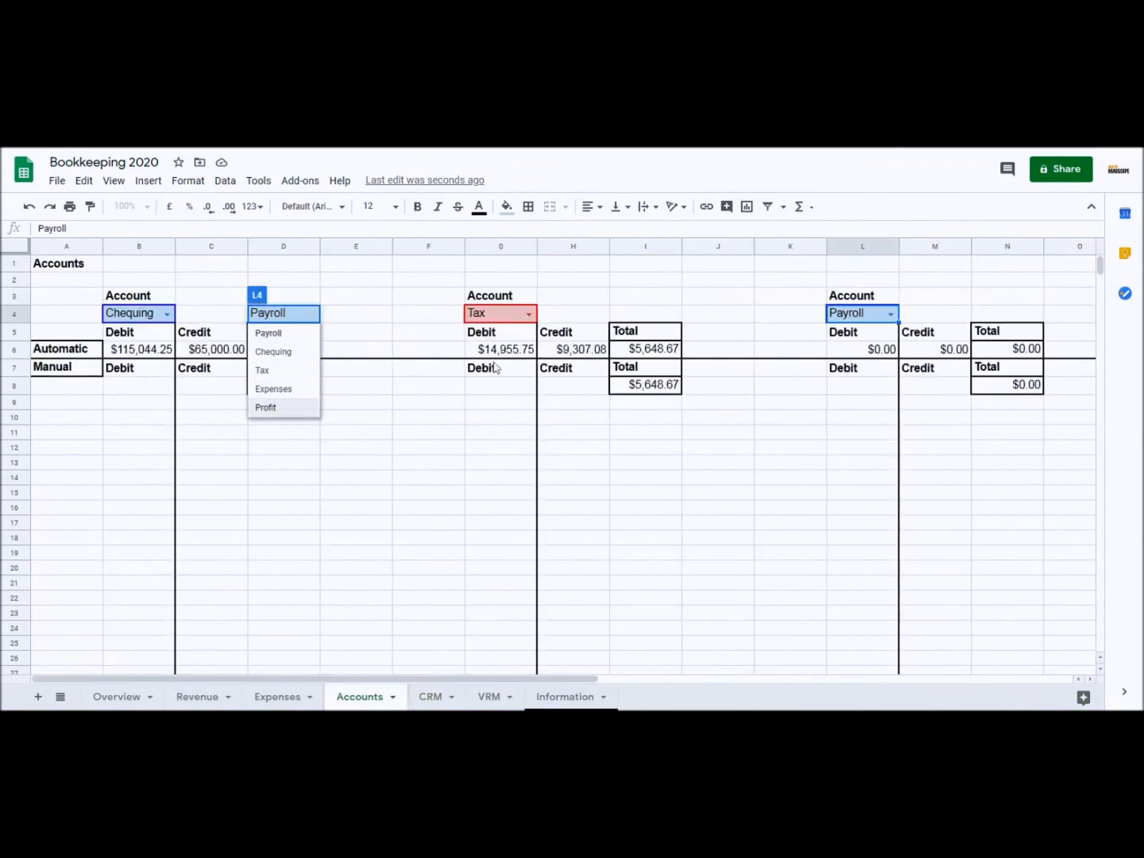
left_click(420, 268)
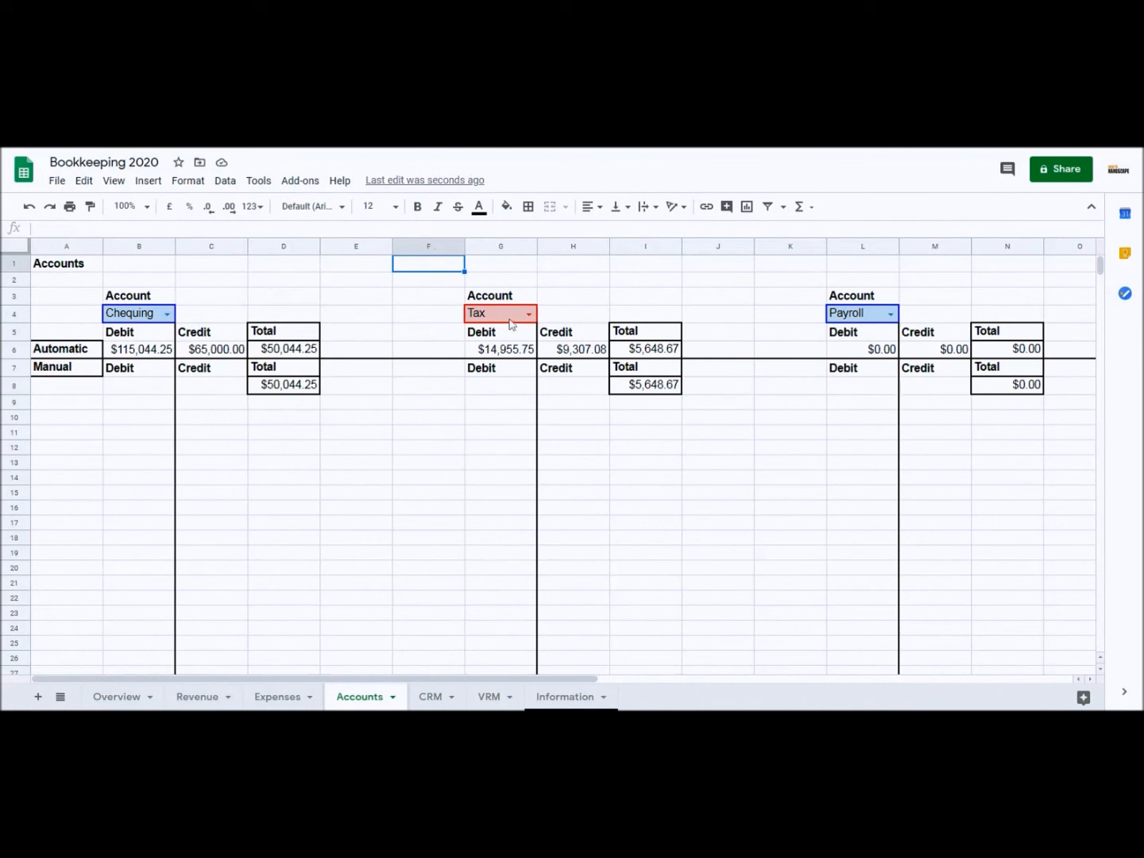
left_click(509, 322)
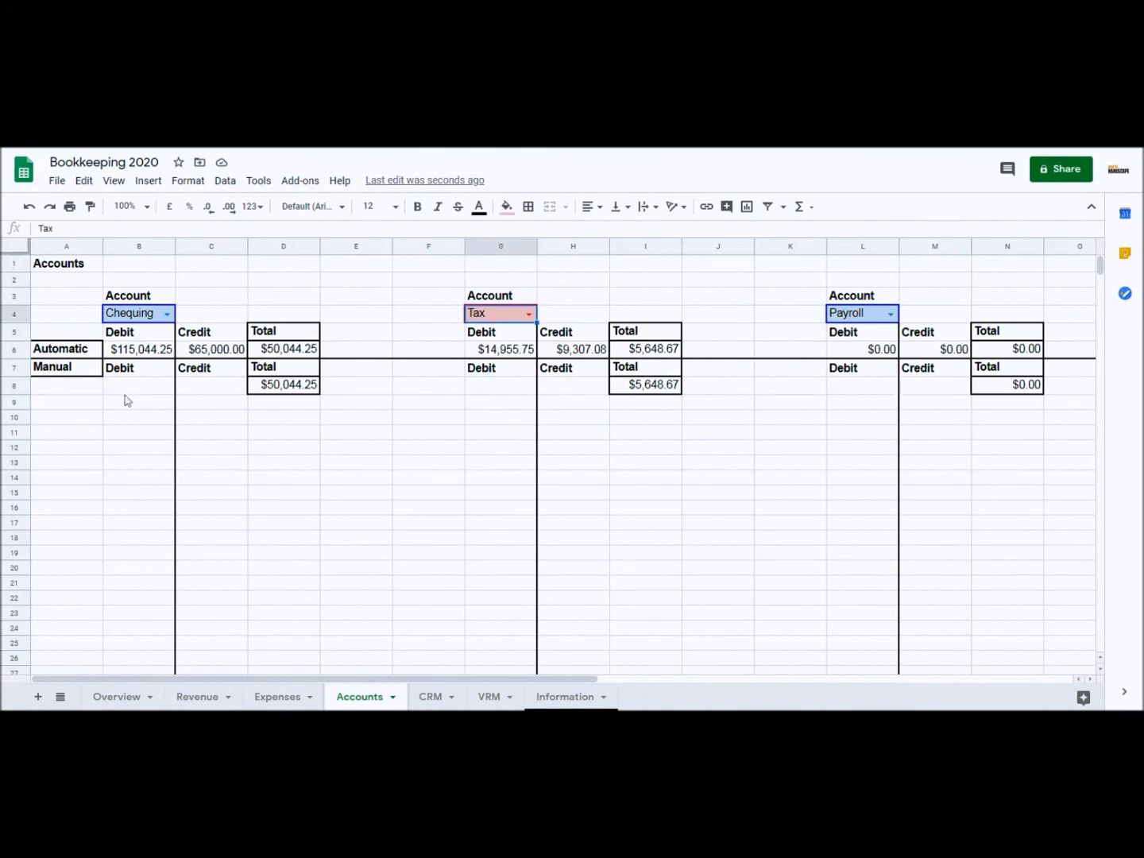
left_click(141, 353)
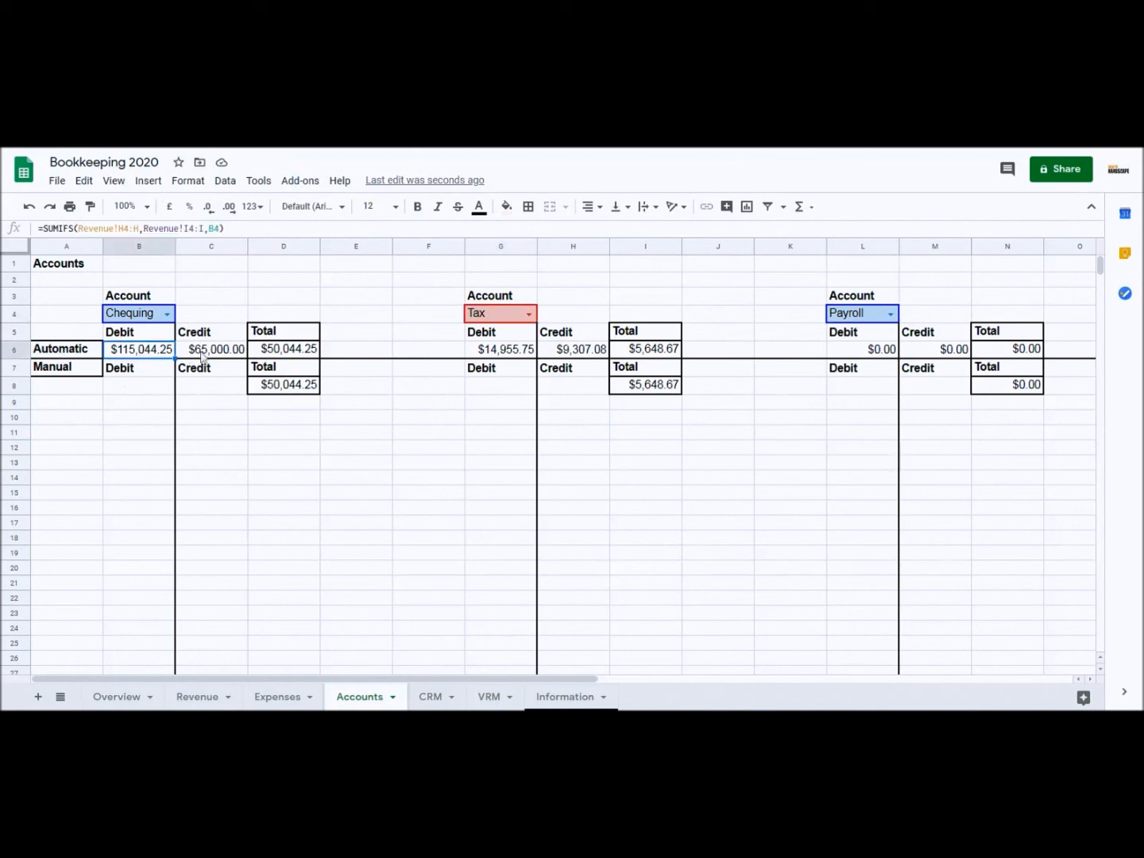
- Enter a manual credit of 10000 in cell C8 for the Chequing account
left_click(151, 389)
left_click(205, 388)
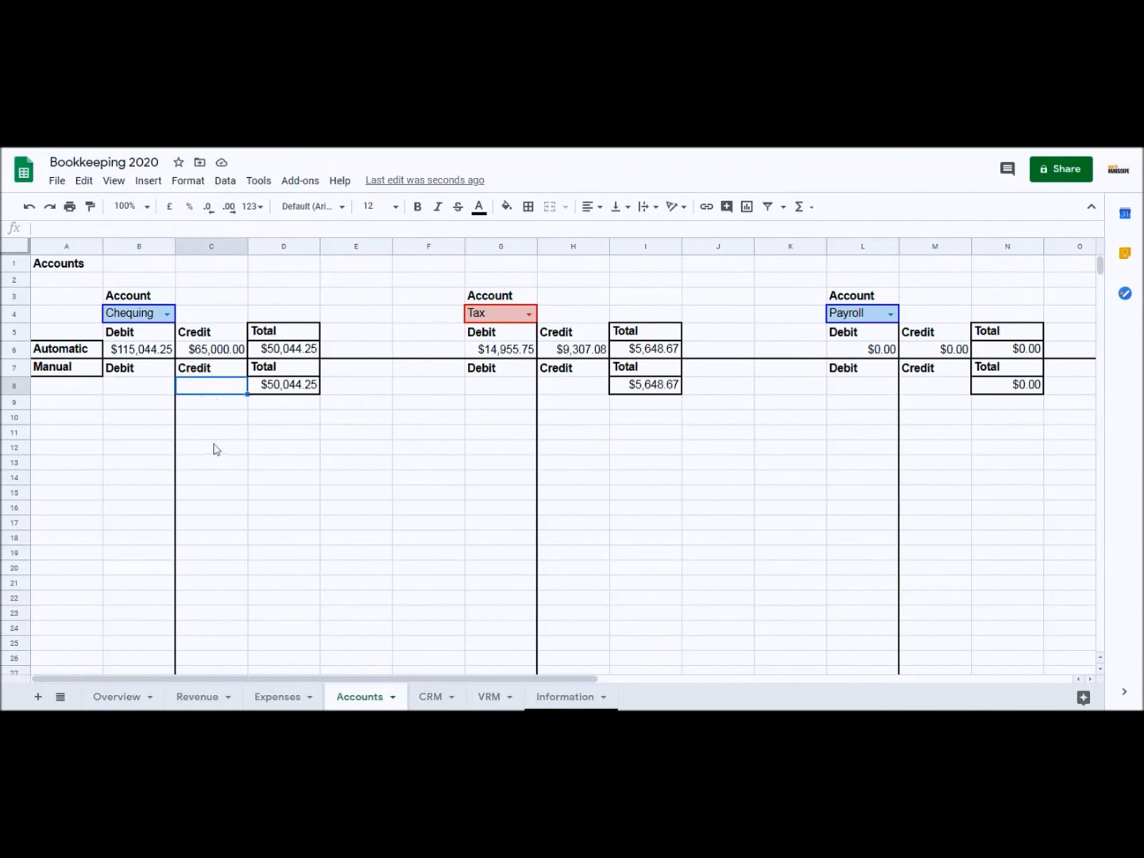
left_click(143, 393)
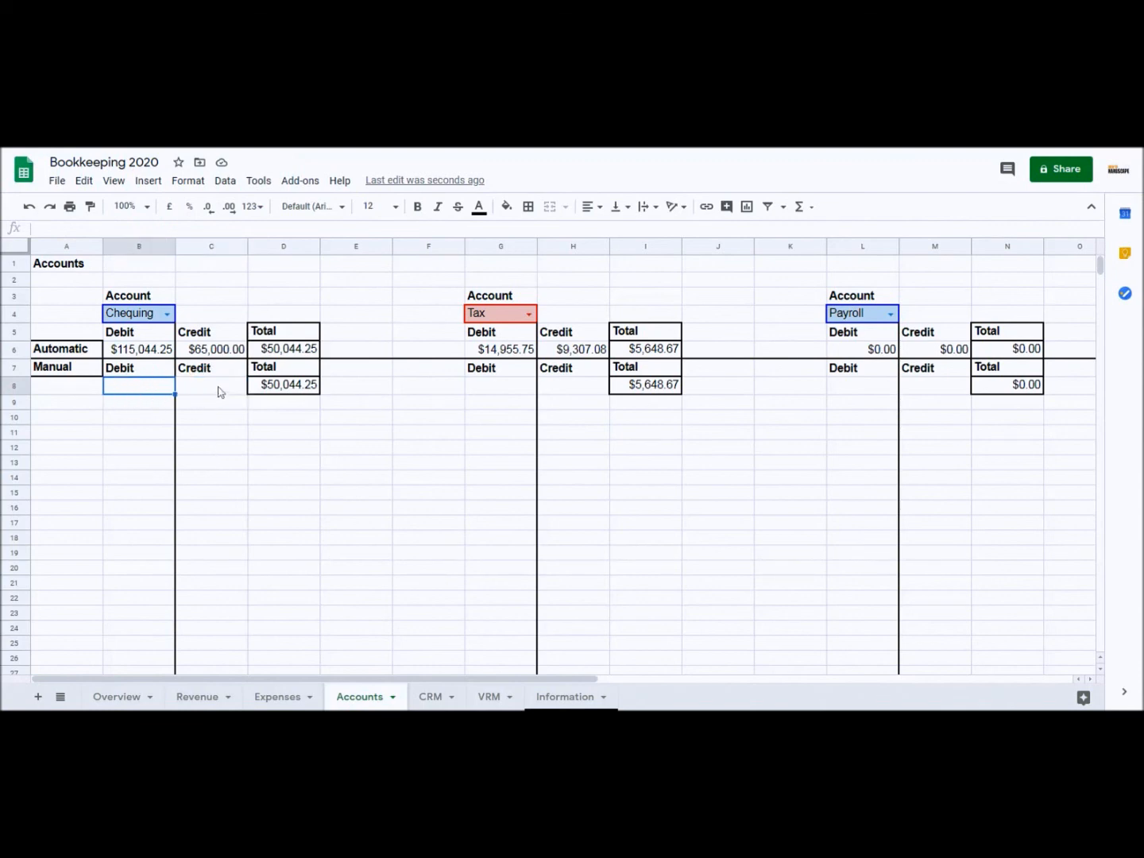
left_click(219, 391)
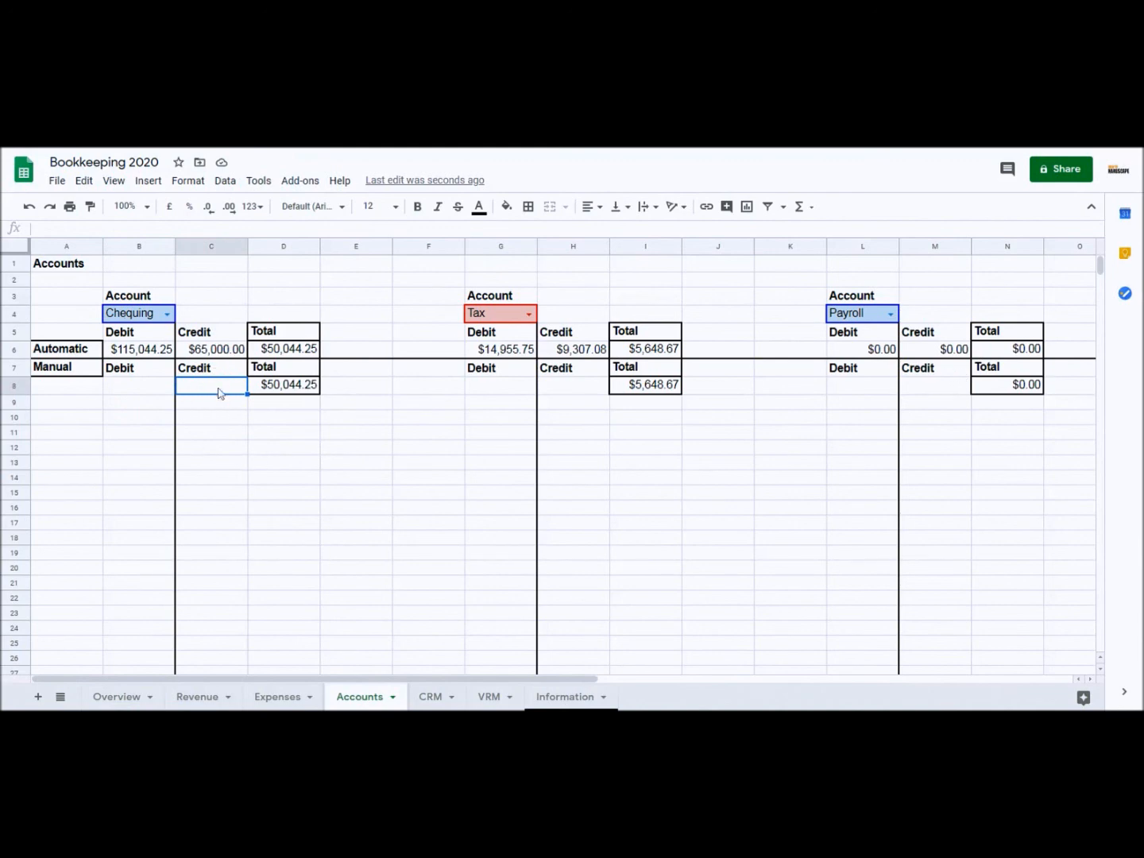
type("10,000")
key("Return")
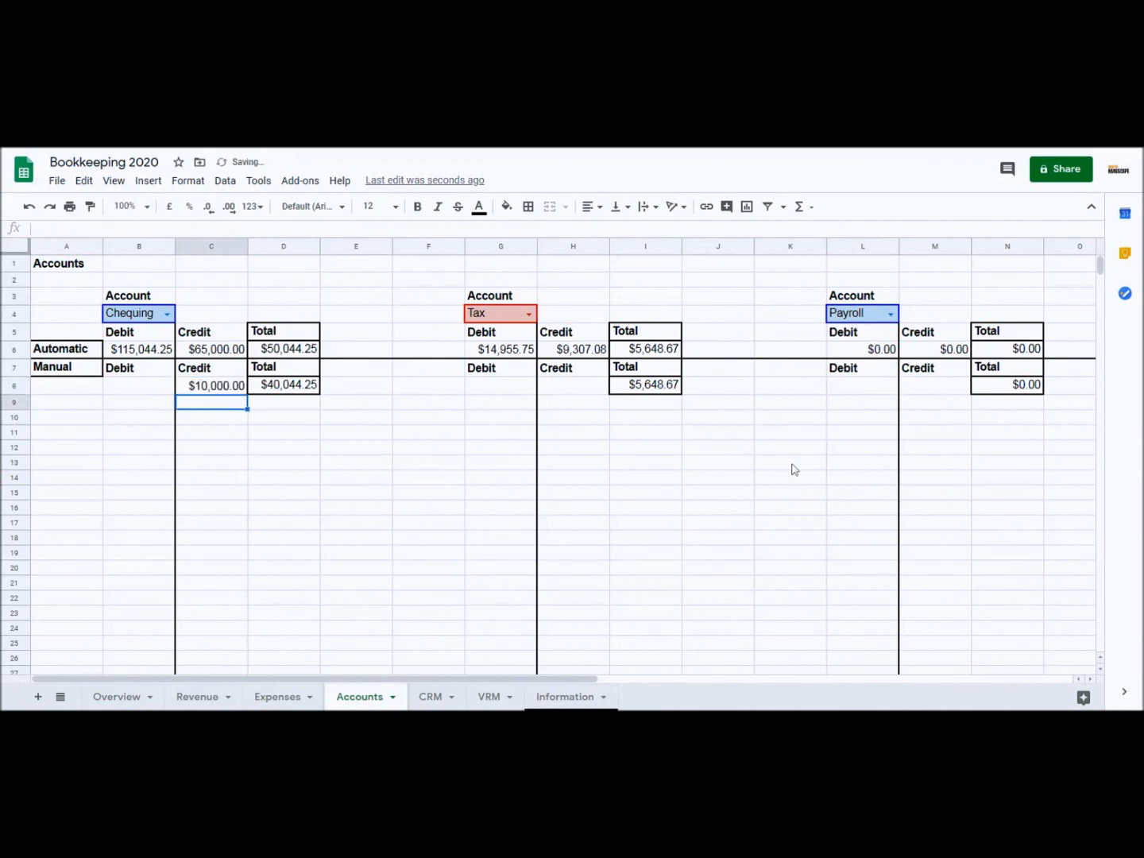
- Enter a manual debit of 10000 in cell L8 for the Payroll account and check the Chequing and Payroll manual totals
left_click(872, 391)
type("10000")
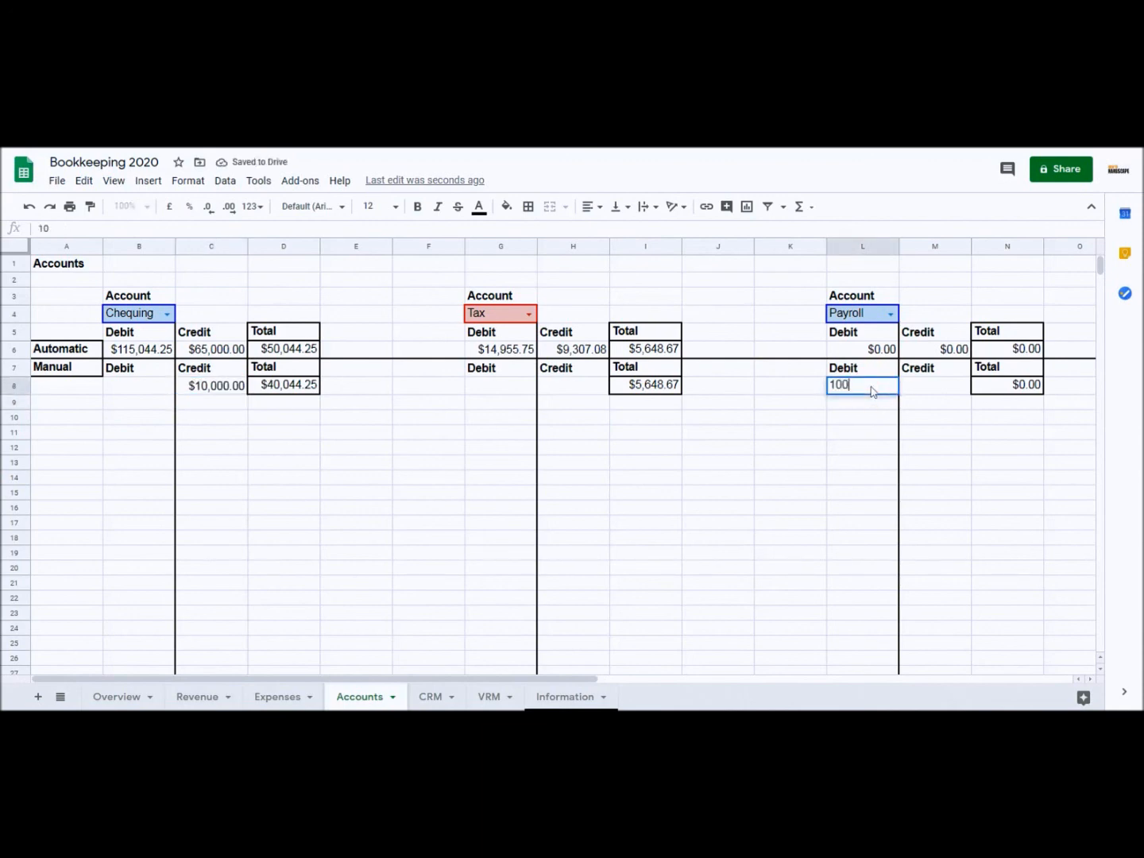
key("Return")
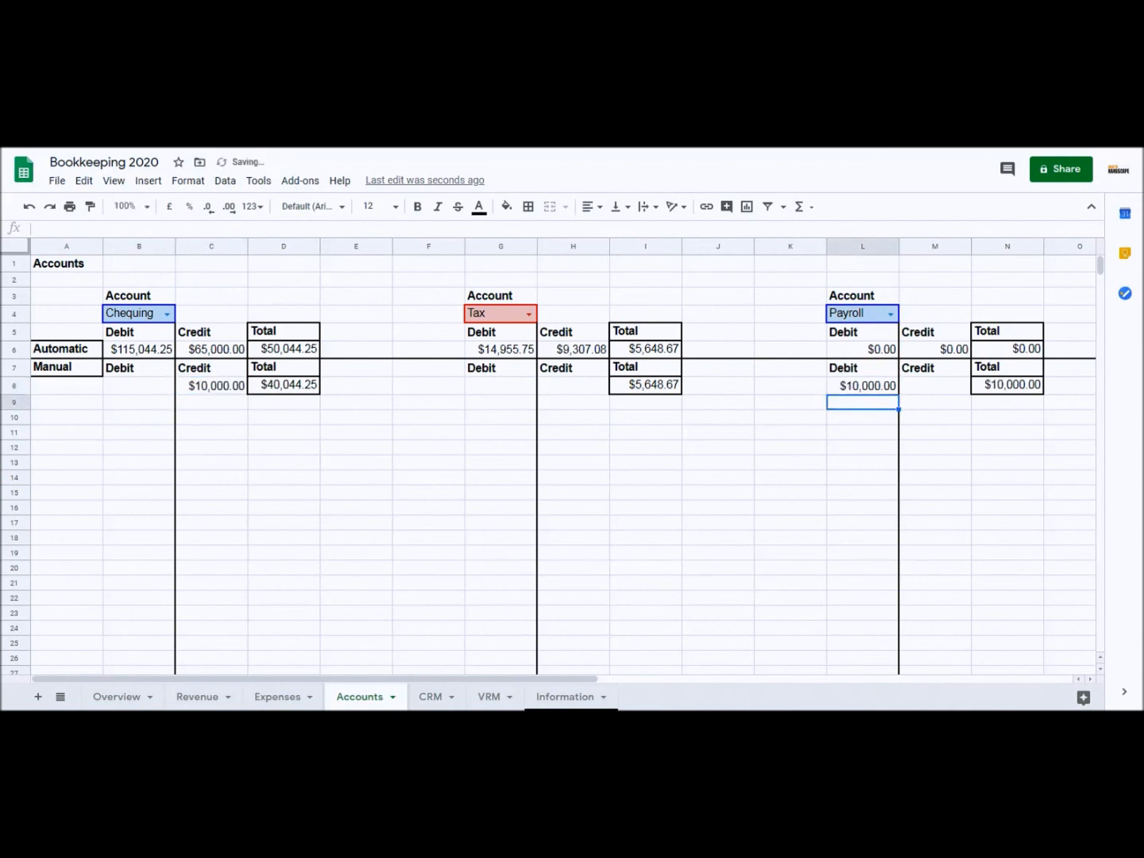
left_click(287, 389)
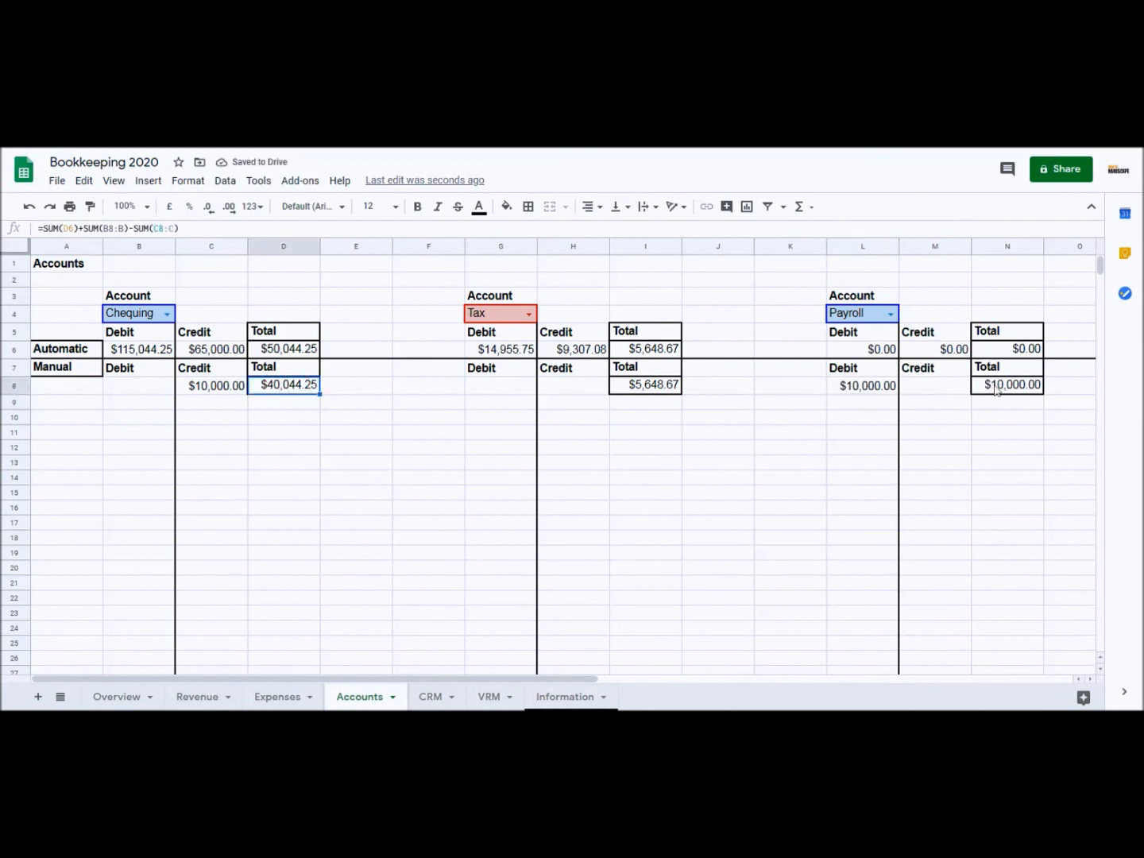
left_click(997, 390)
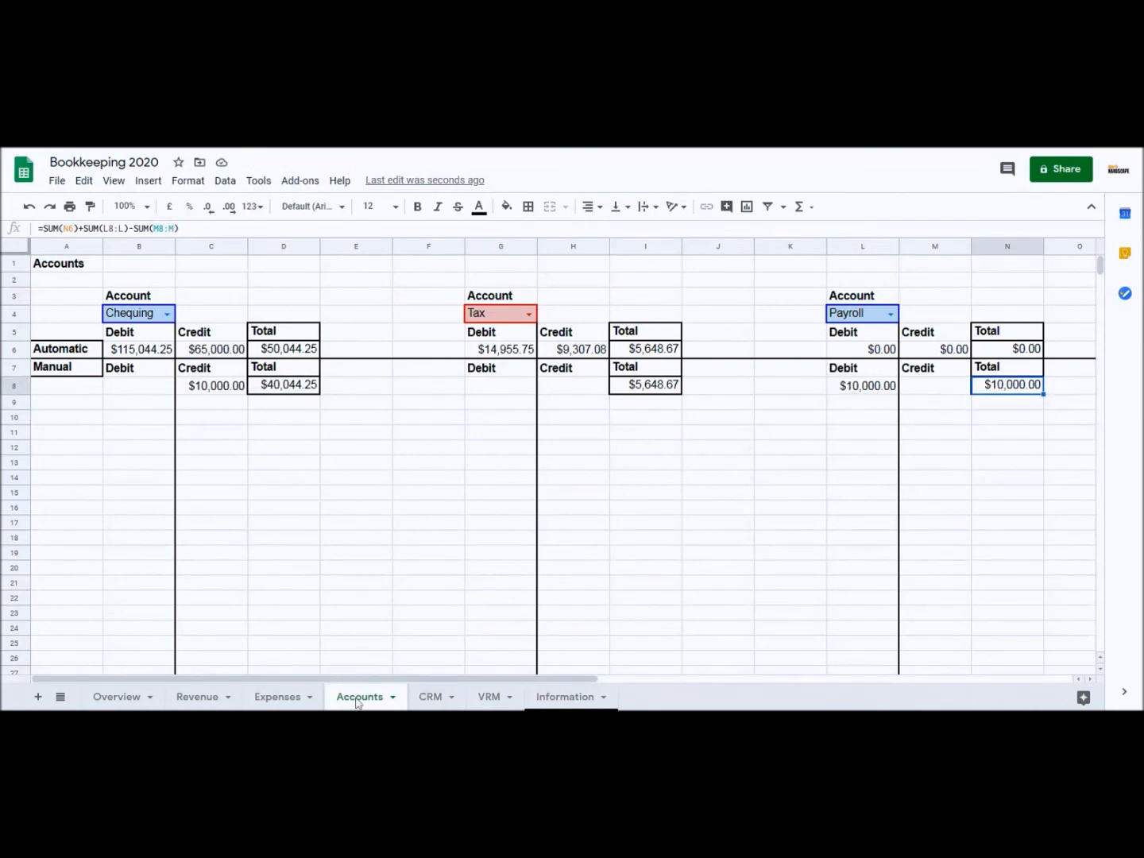
- Add the note "owing 5000" to entry 009 on the Revenue sheet
left_click(196, 699)
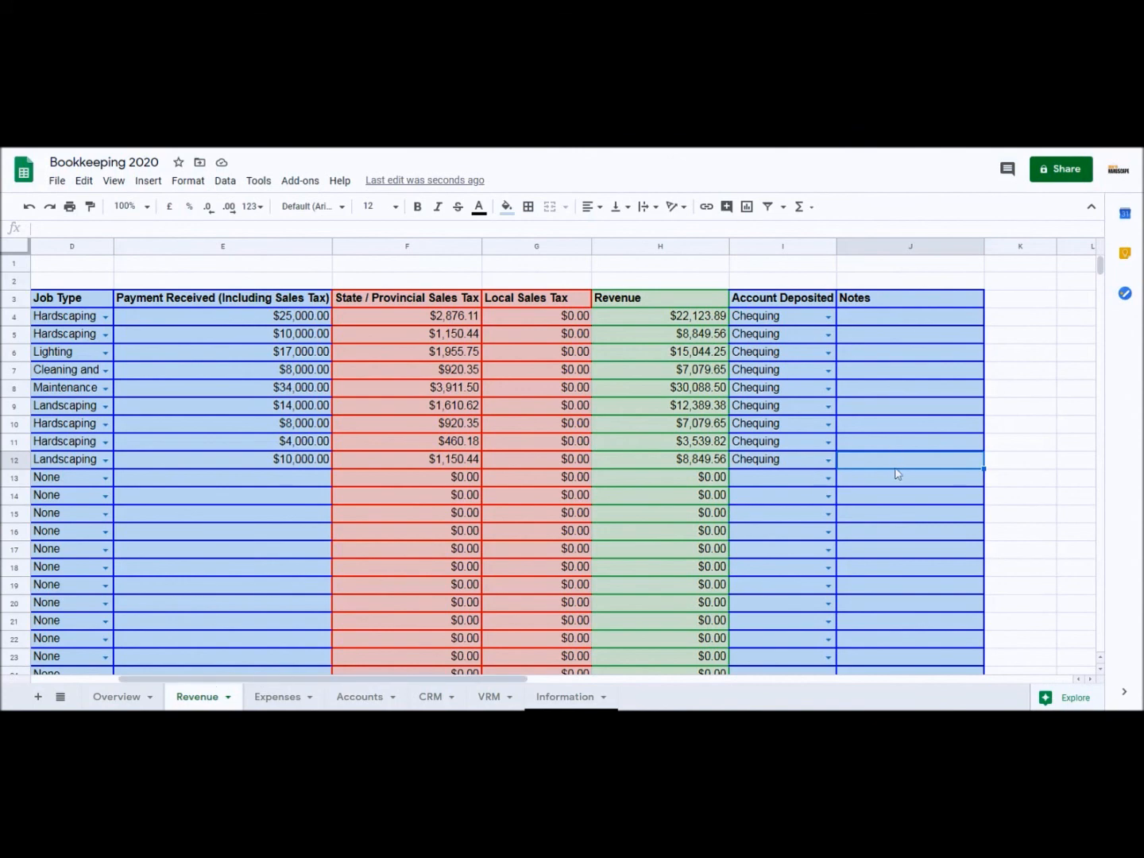
type("owing 5000")
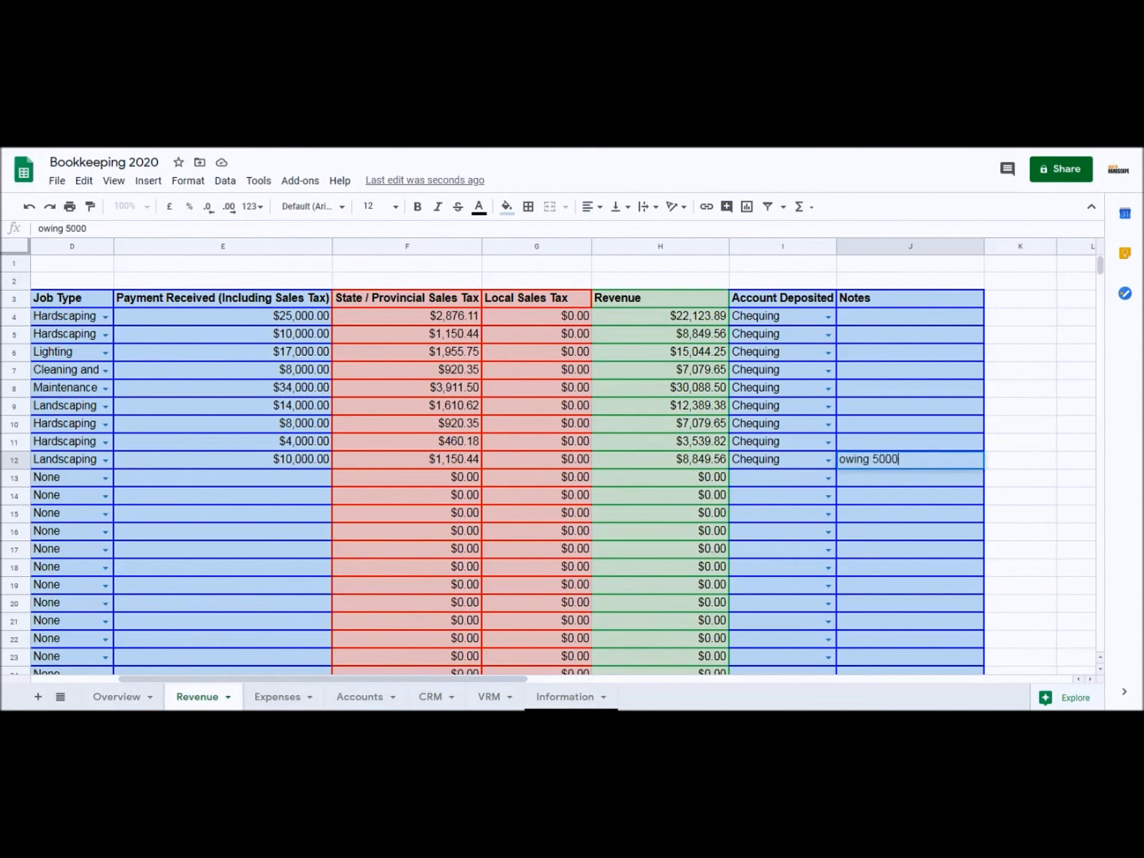
key("Return")
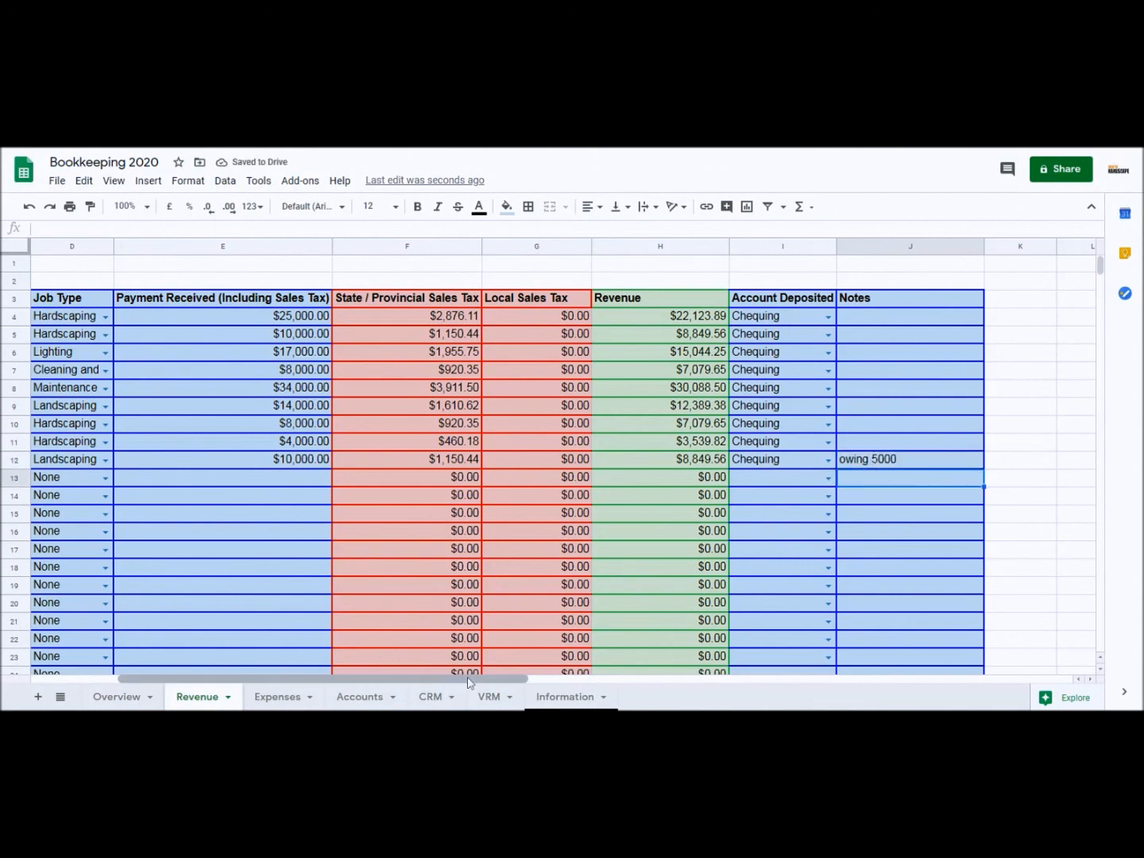
left_click_drag(470, 680, 359, 690)
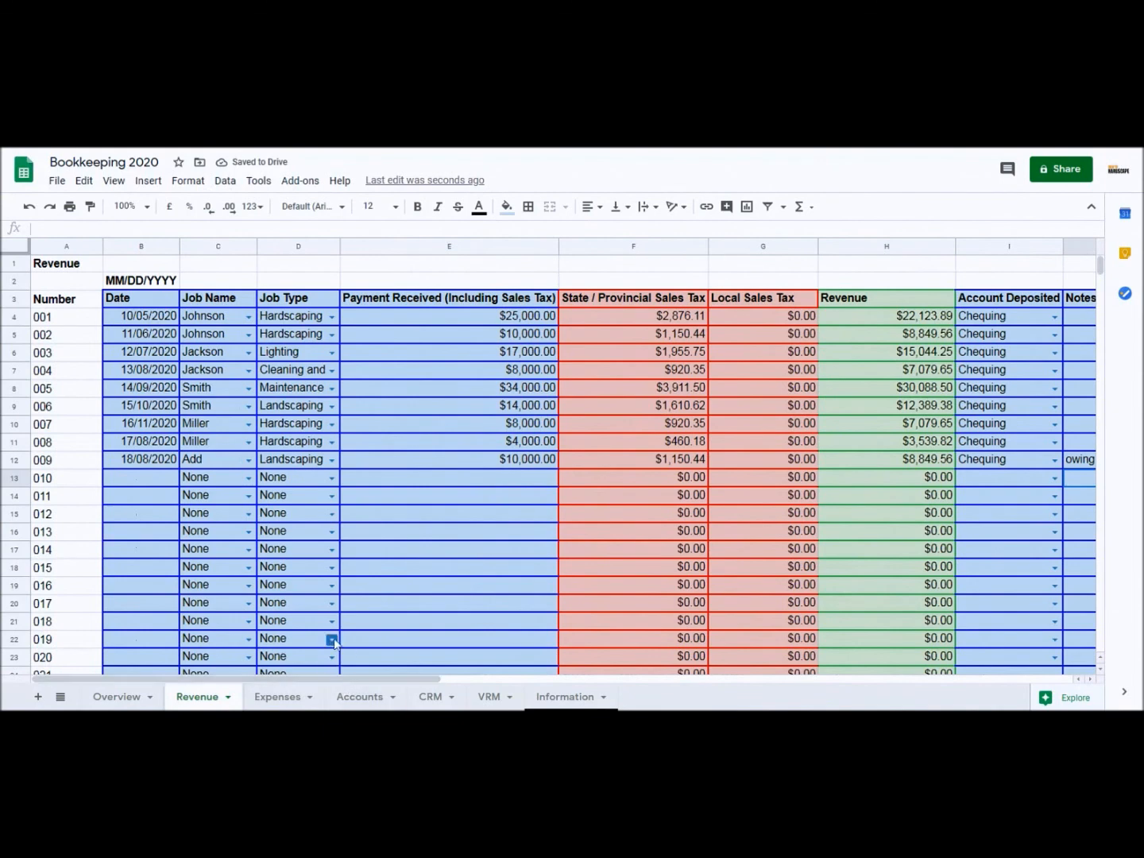